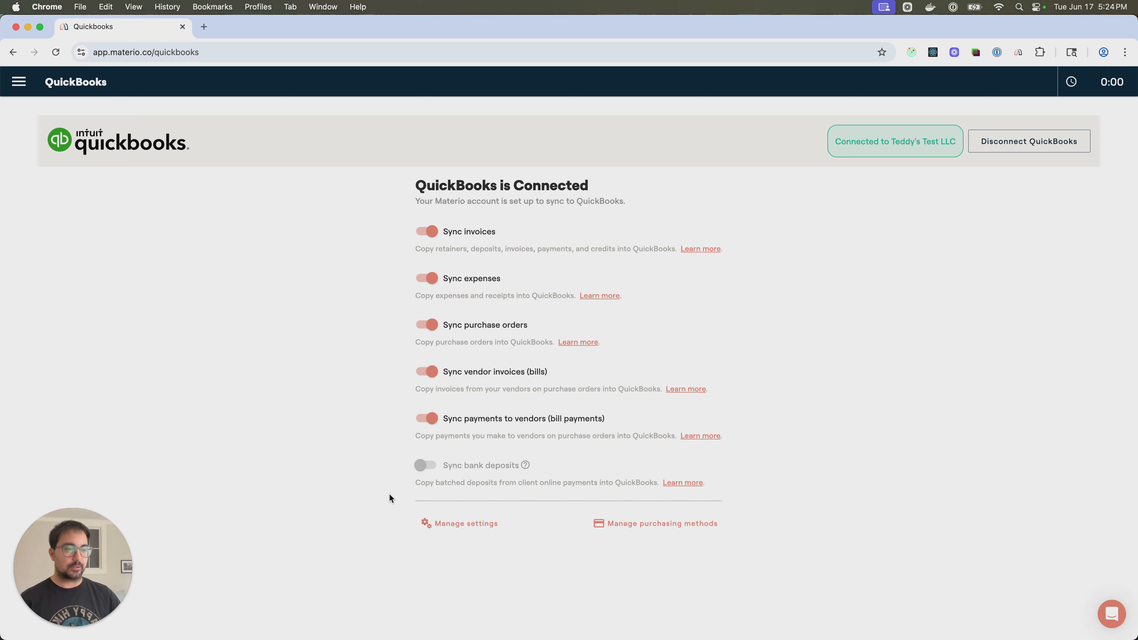
# - In the QuickBooks account mapping settings, set the Tax paid to vendor expense account to "Sales tax paid to vendor" and update the accounts
pyautogui.click(451, 521)
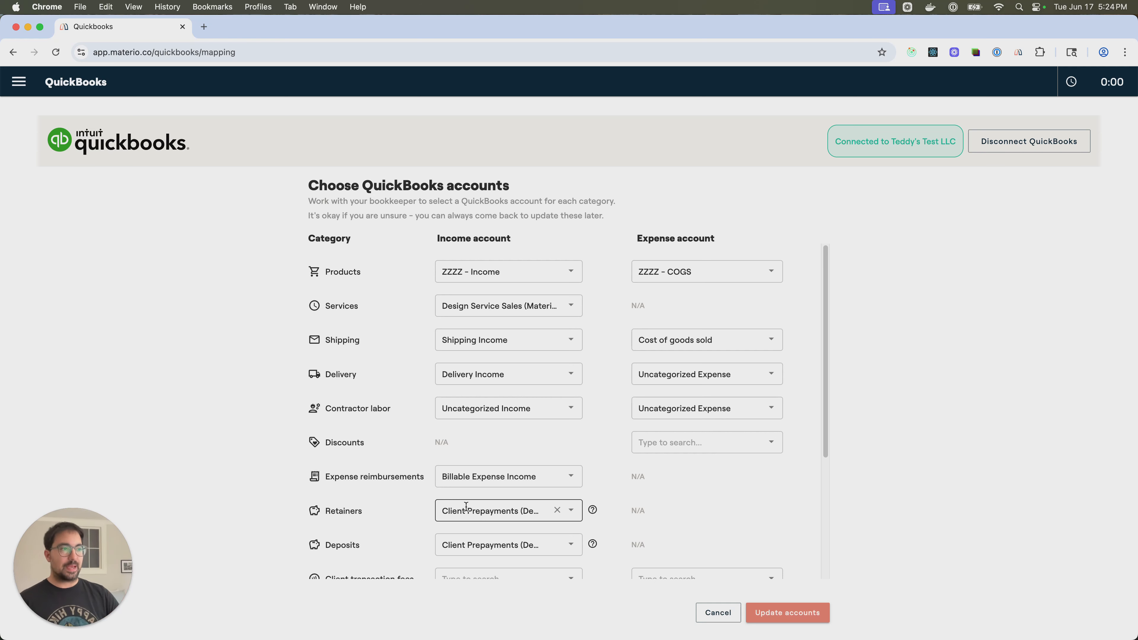
pyautogui.scroll(-5, 522, 463)
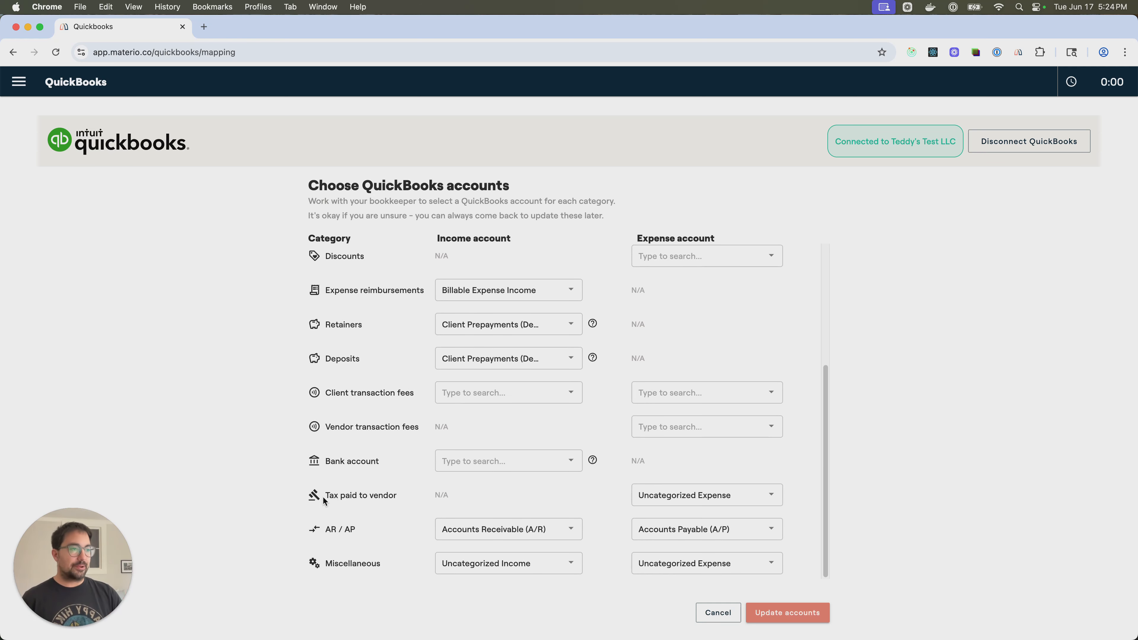
pyautogui.moveTo(327, 495); pyautogui.dragTo(397, 494)
pyautogui.click(396, 495)
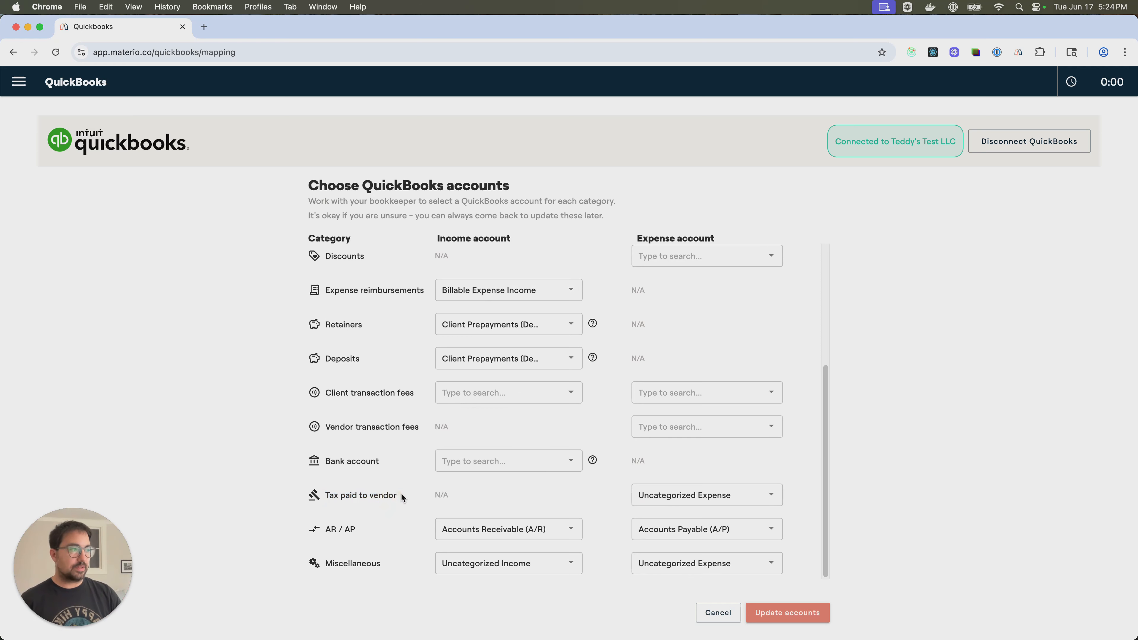
pyautogui.click(741, 495)
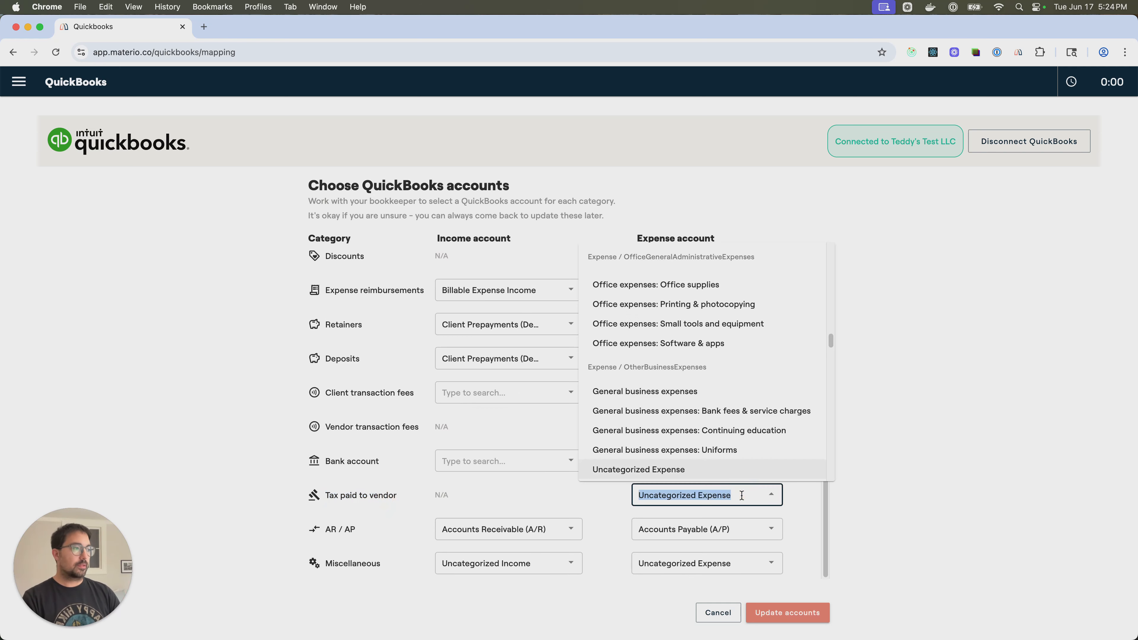
pyautogui.press('BackSpace')
pyautogui.write('Sales')
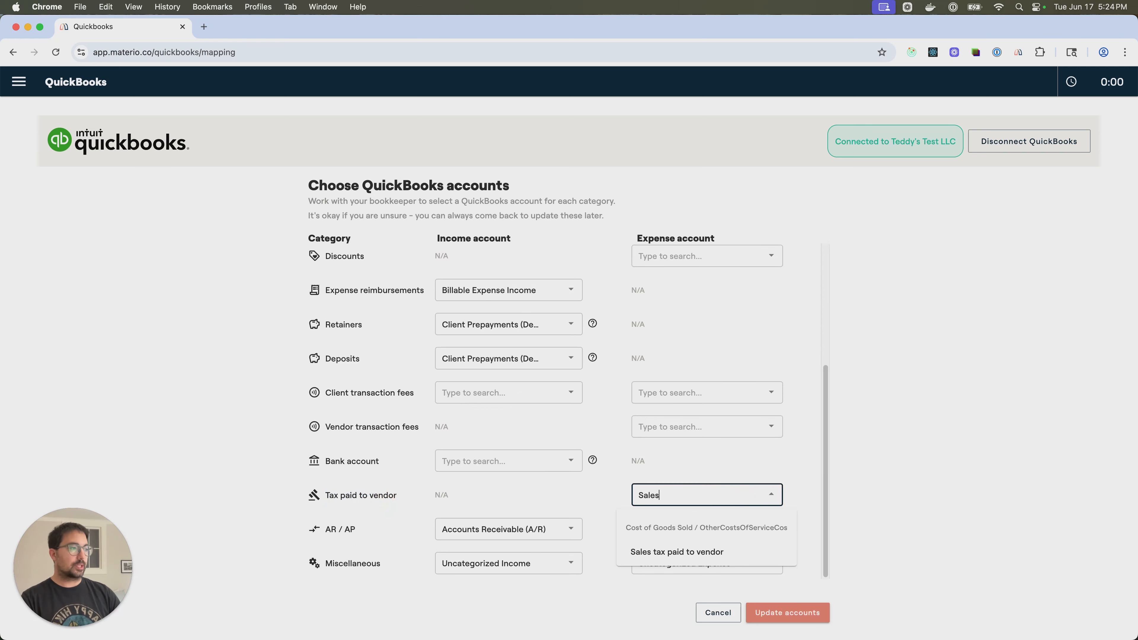
pyautogui.click(718, 549)
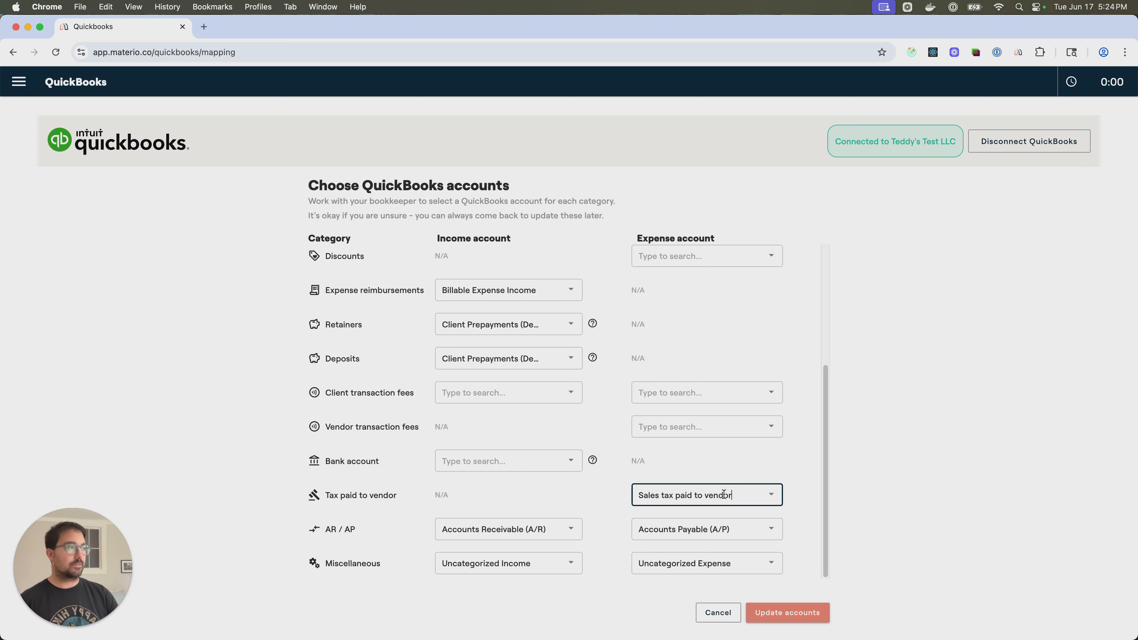
pyautogui.click(810, 495)
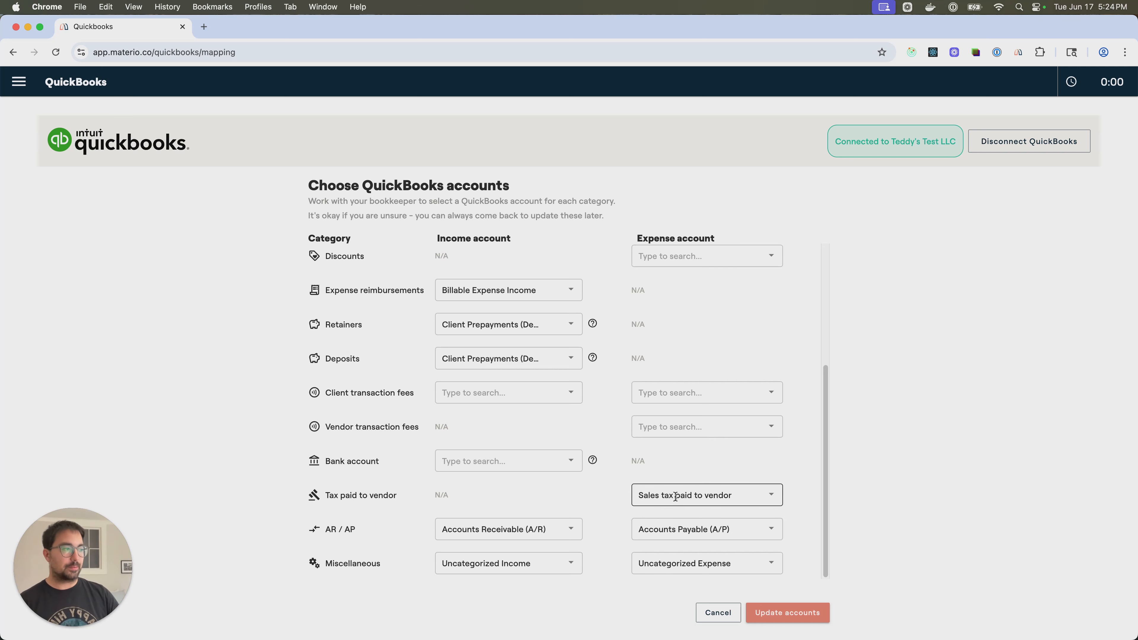
pyautogui.click(784, 612)
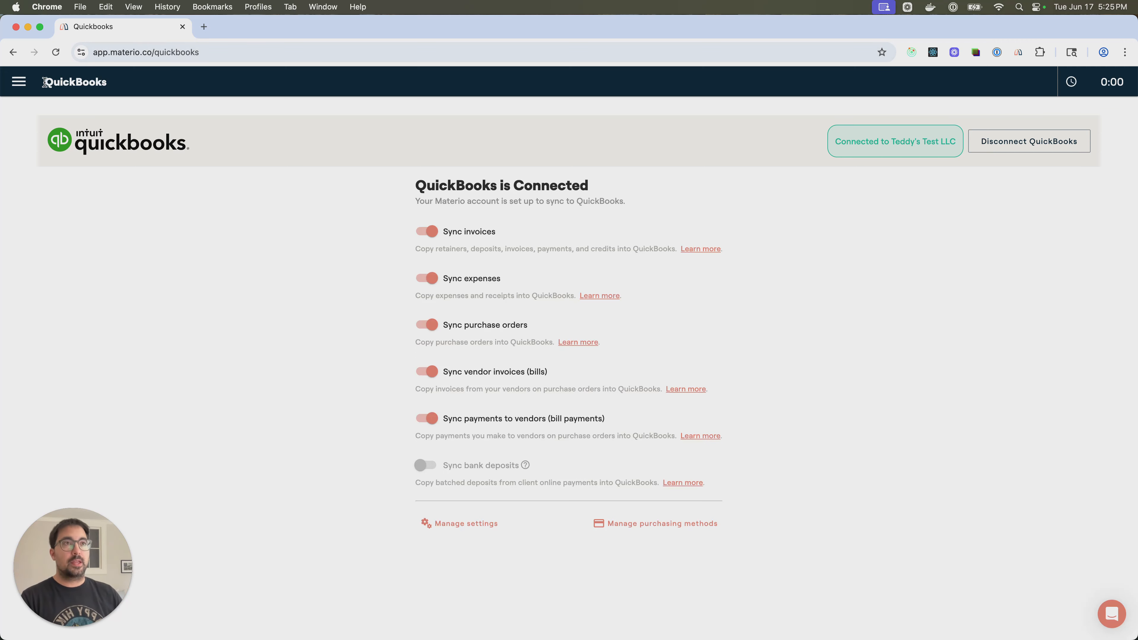
# - Go to the dashboard, open the Round Number Road project and display the expenses in its finances
pyautogui.click(18, 81)
pyautogui.click(80, 134)
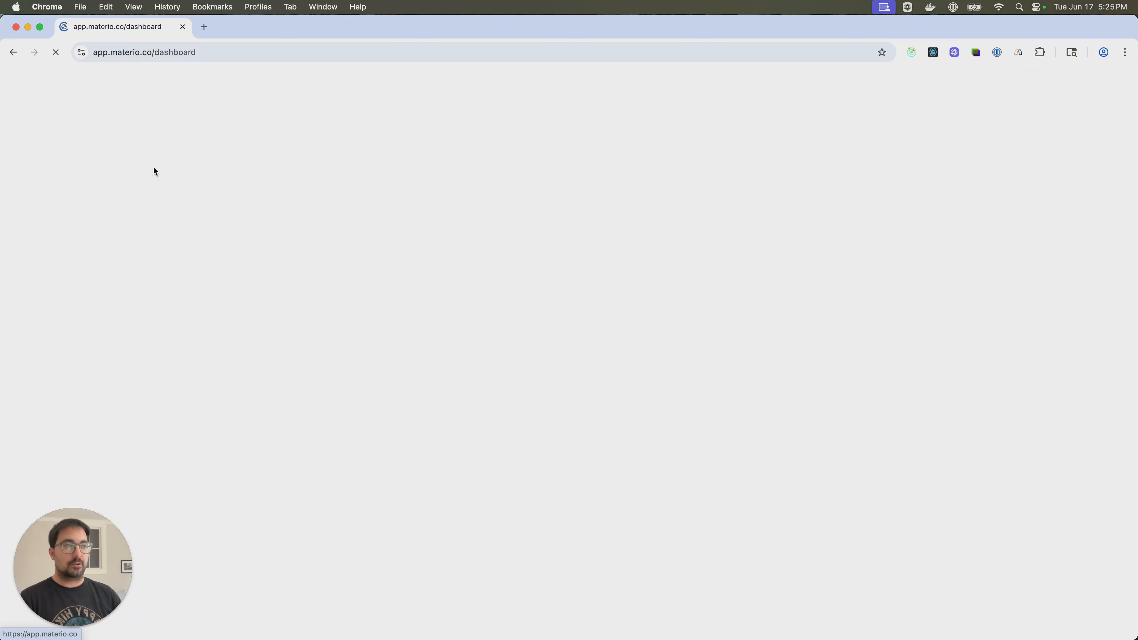
pyautogui.scroll(-5, 361, 333)
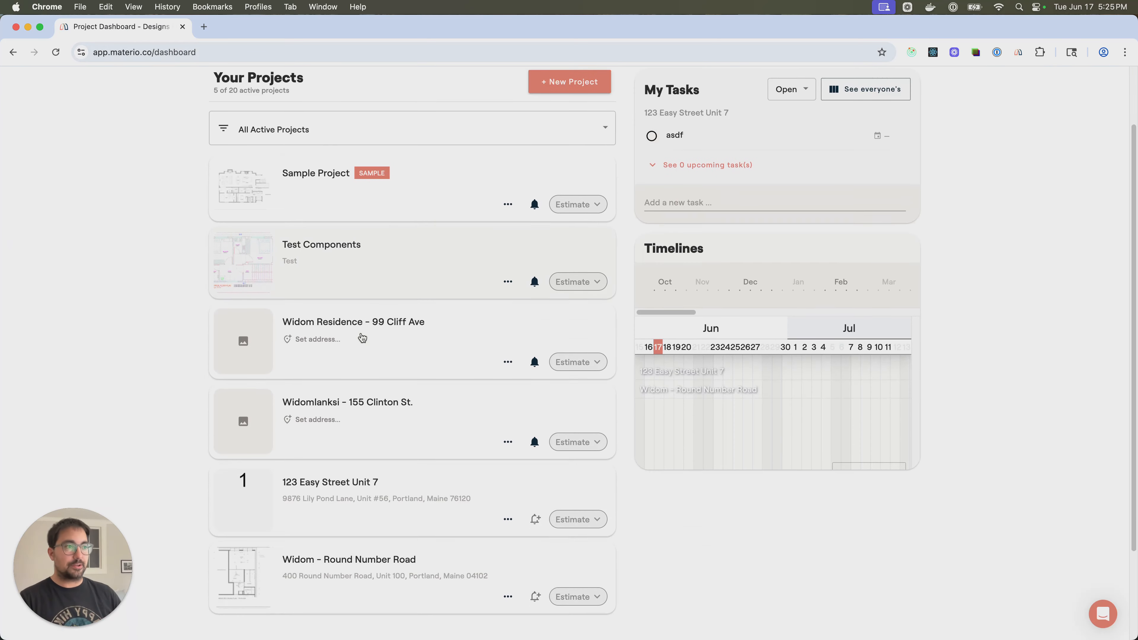
pyautogui.click(373, 453)
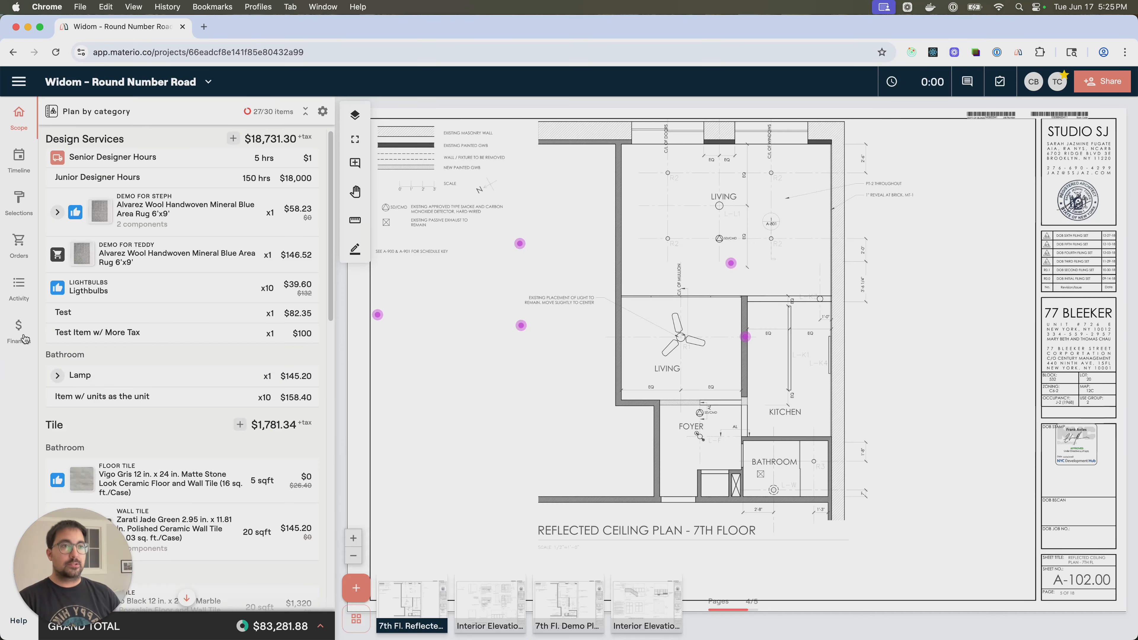
pyautogui.click(23, 337)
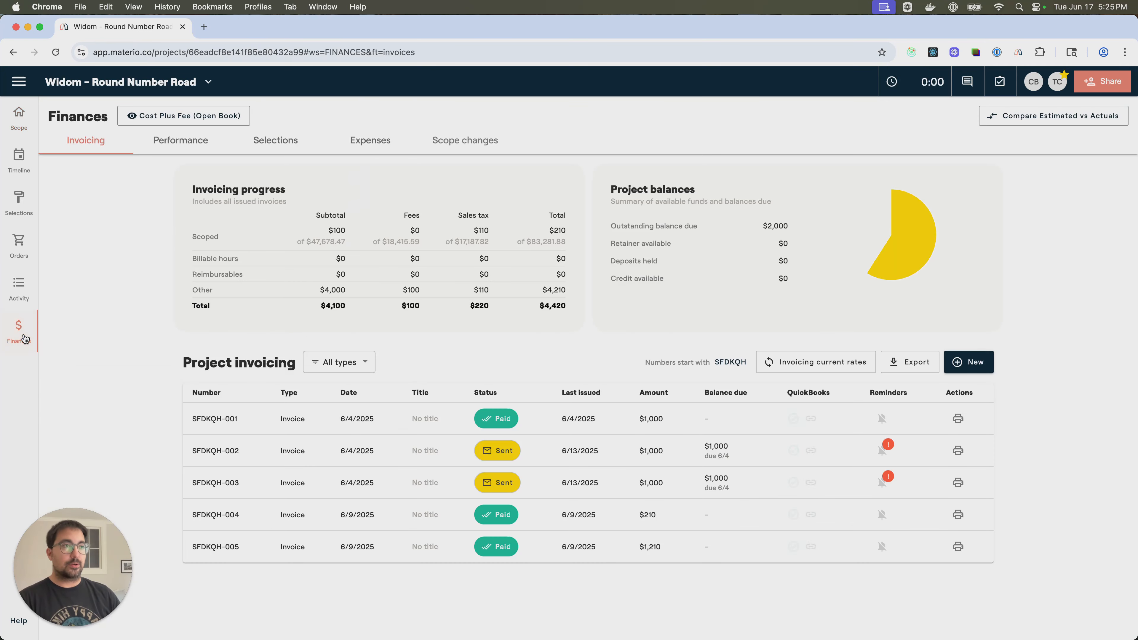
pyautogui.click(369, 143)
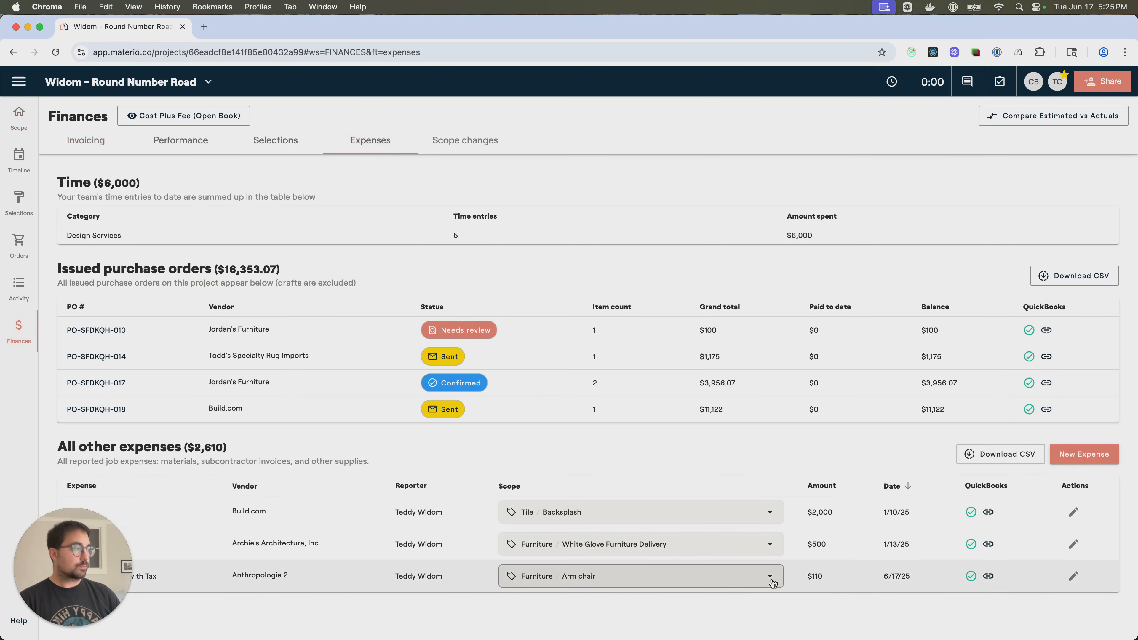
# - Check the tax on the "Test expense with Tax" expense, without changing it, and on its linked QuickBooks record
pyautogui.click(1073, 576)
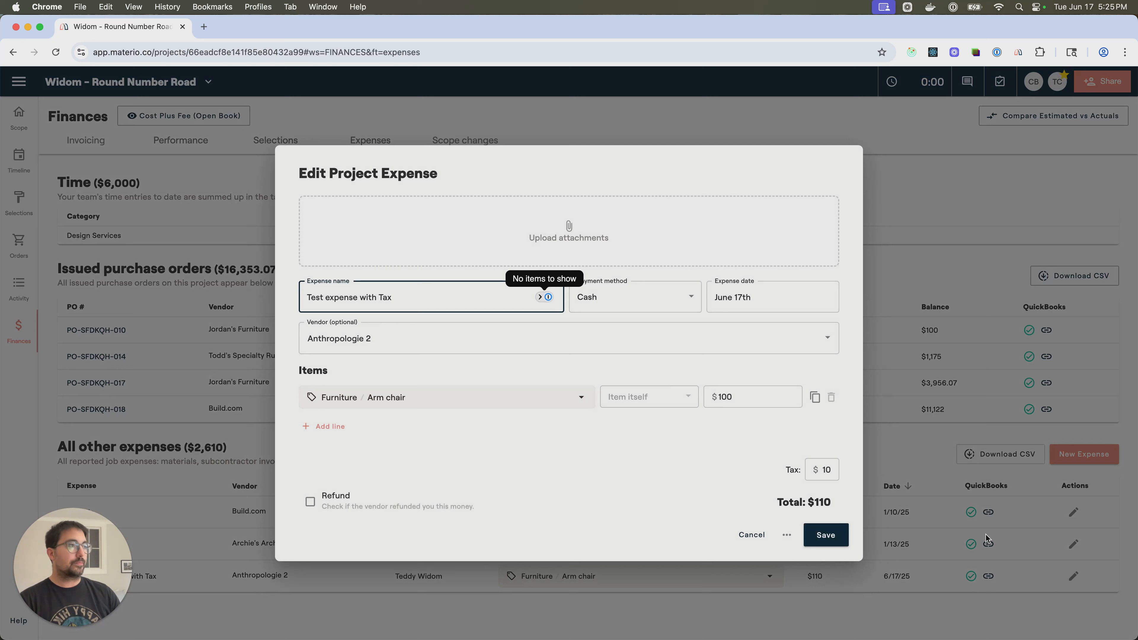
pyautogui.click(541, 465)
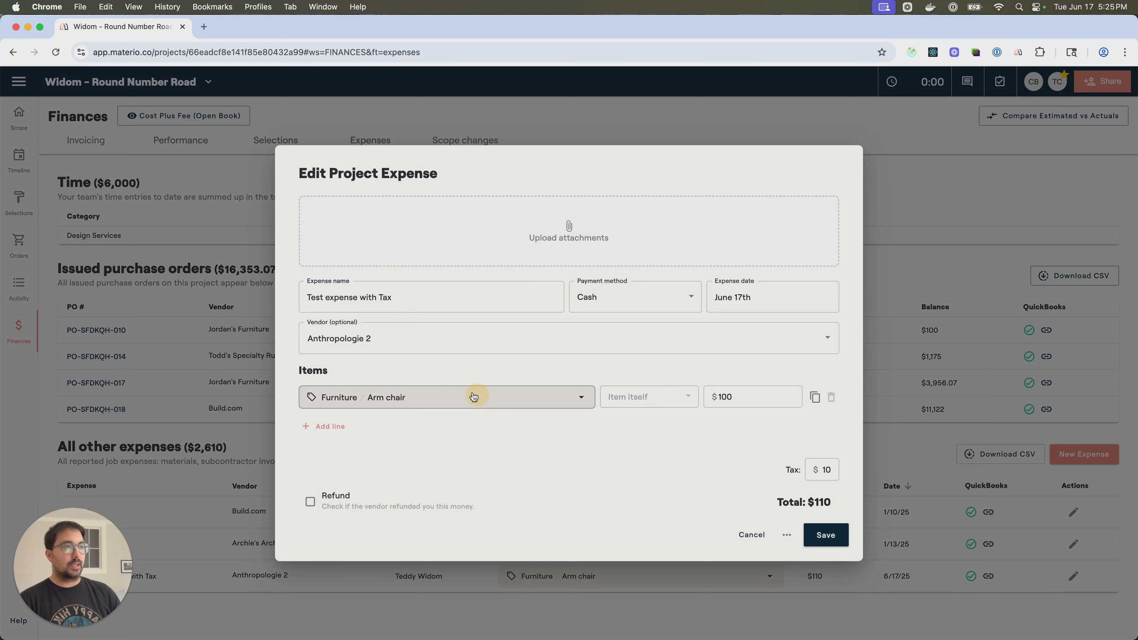
pyautogui.click(826, 470)
pyautogui.doubleClick(826, 469)
pyautogui.click(767, 469)
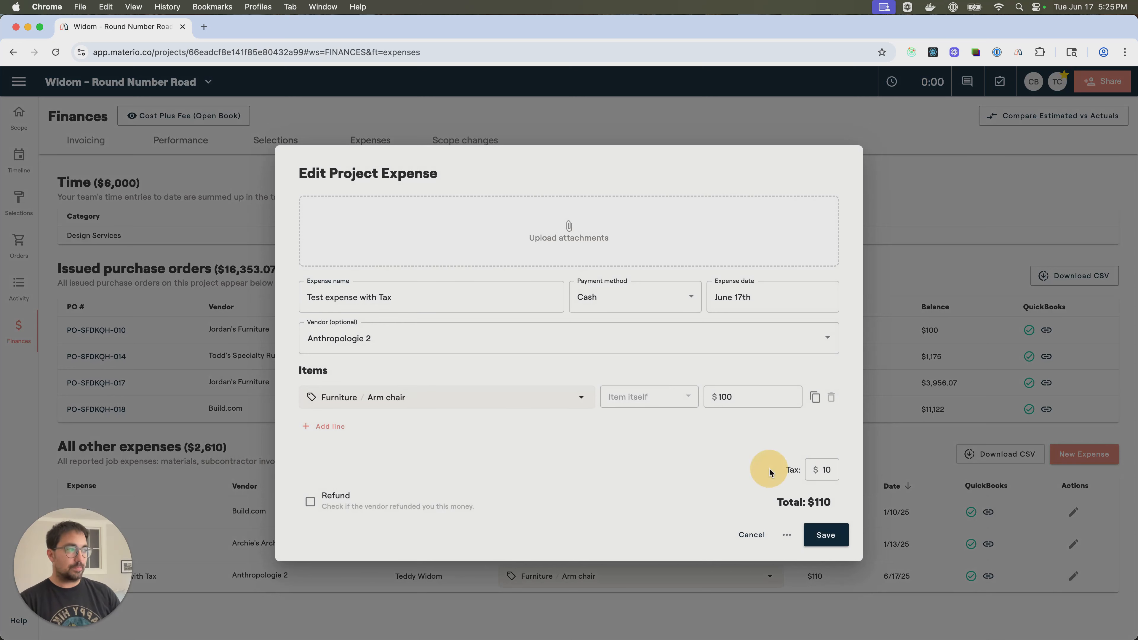
pyautogui.click(753, 536)
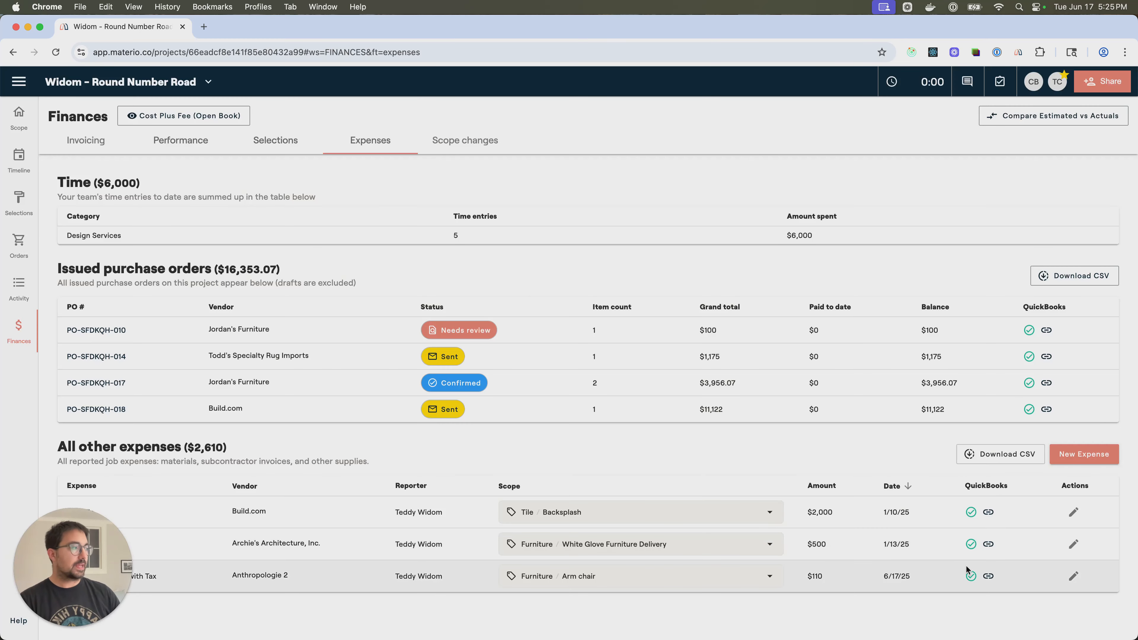
pyautogui.click(989, 575)
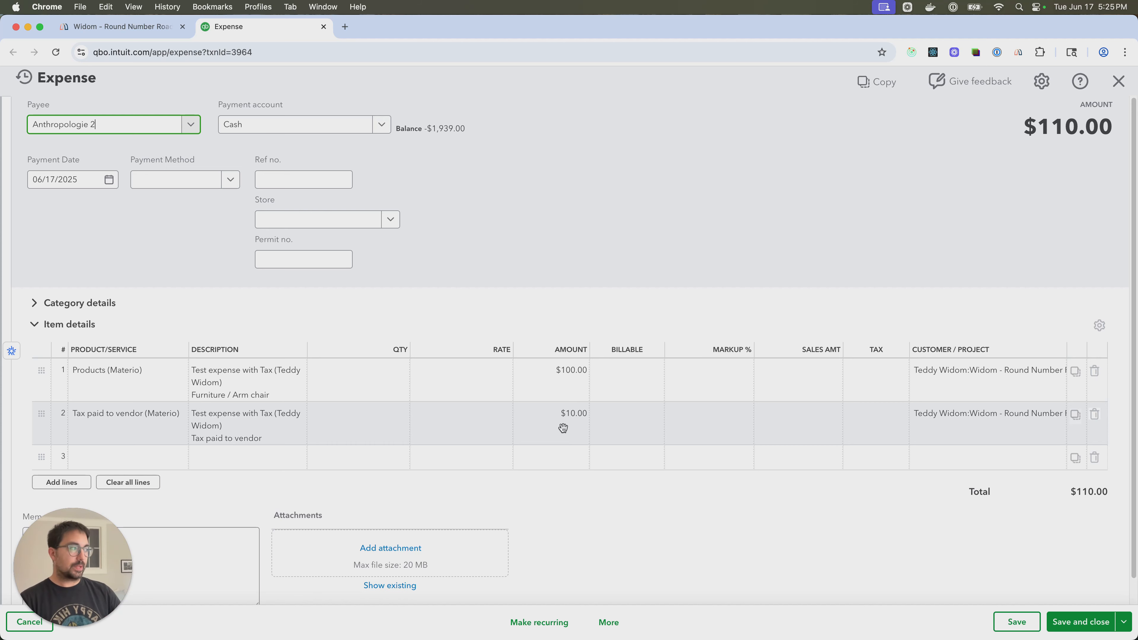
pyautogui.click(323, 27)
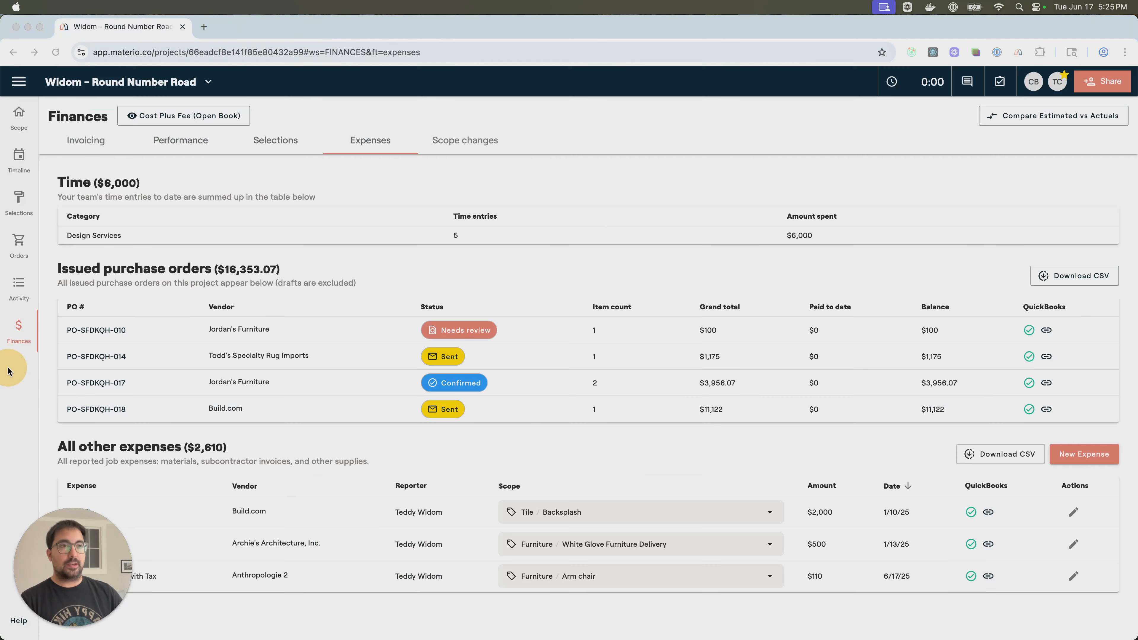
# - Check the tax on the project's confirmed Jordan's Furniture purchase order and the tax line on its linked QuickBooks purchase order
pyautogui.click(17, 248)
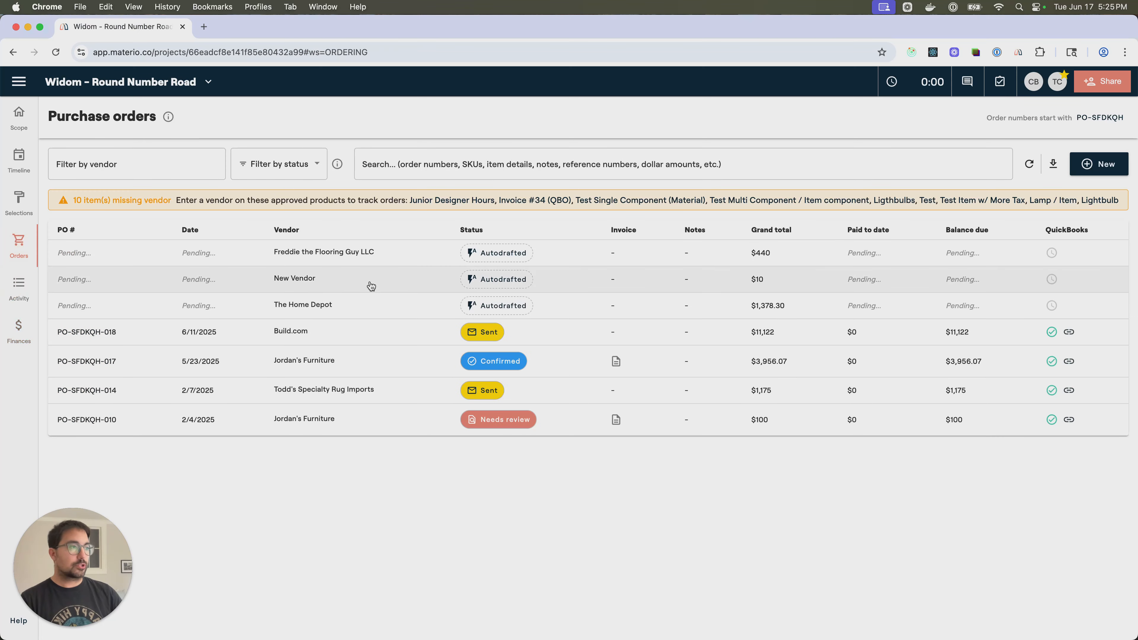
pyautogui.click(778, 362)
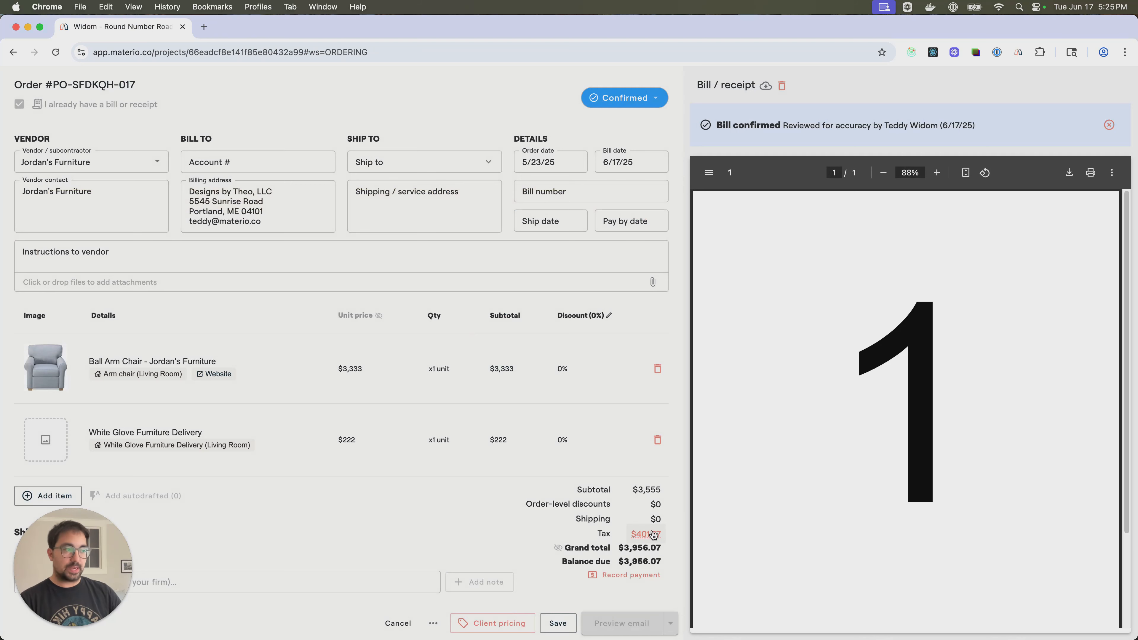
pyautogui.click(397, 624)
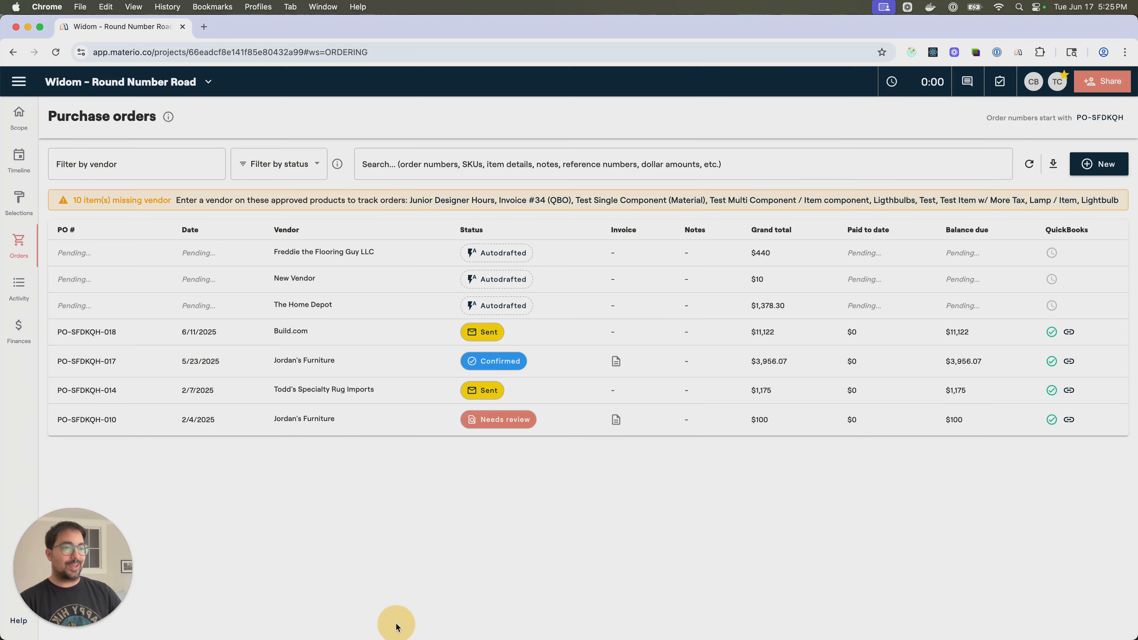
pyautogui.click(1069, 361)
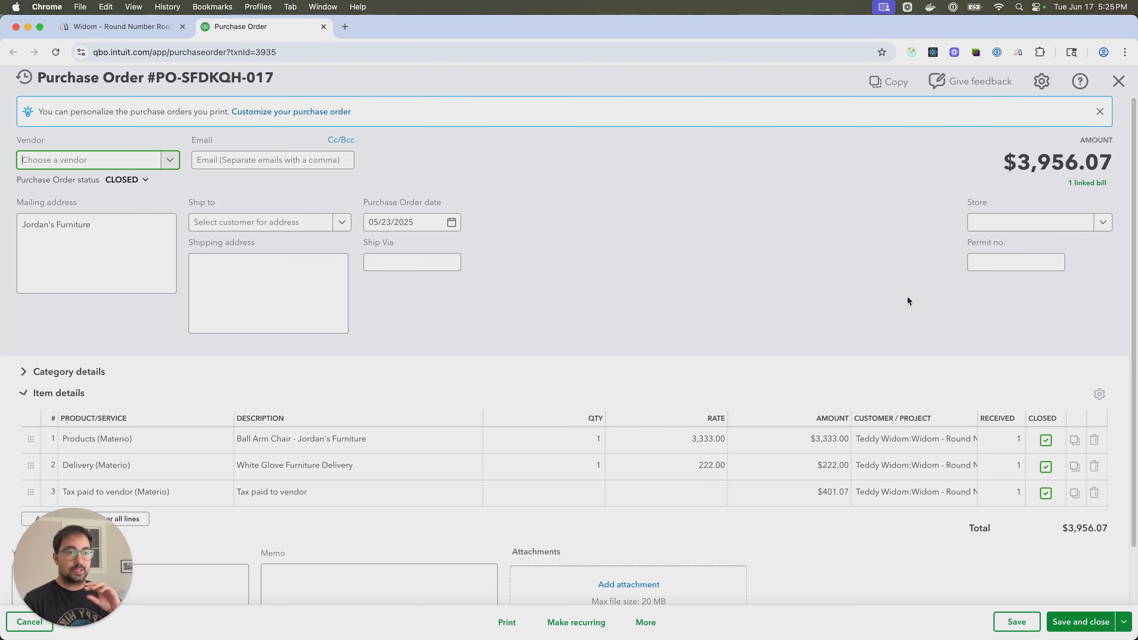
pyautogui.scroll(-2, 905, 287)
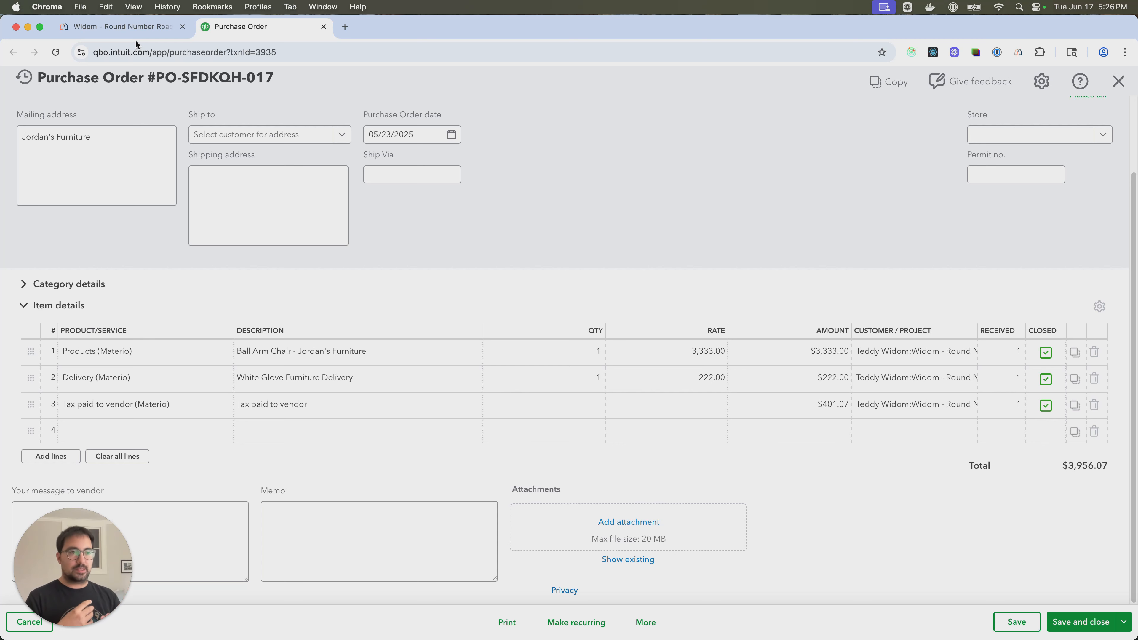
pyautogui.click(323, 27)
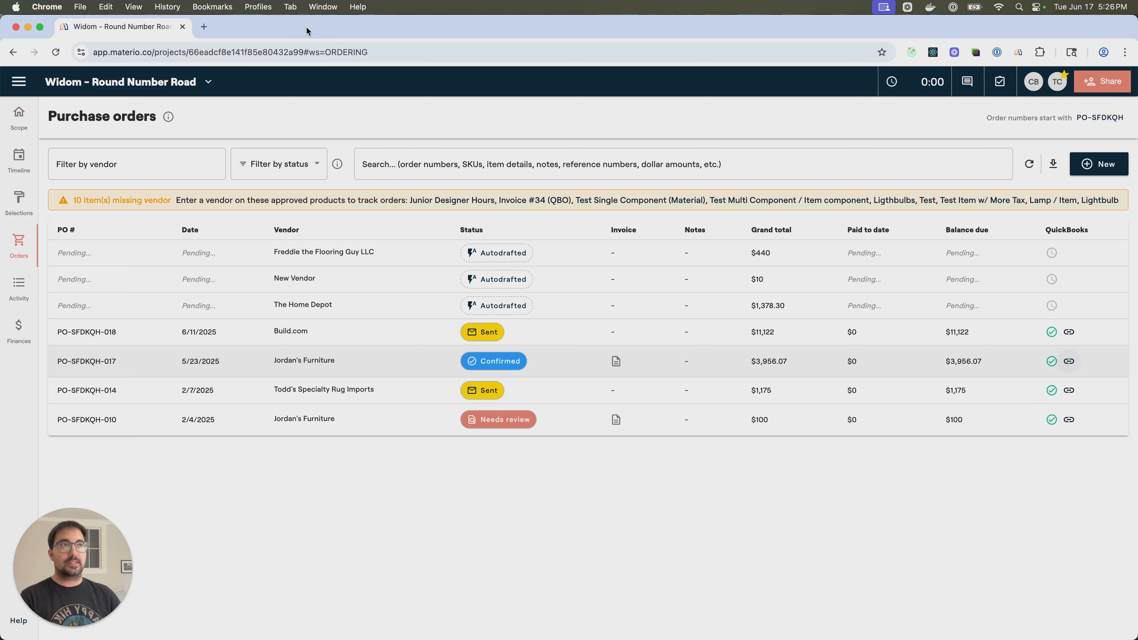
# - Open QuickBooks Online in a new browser tab, dismiss the promotional banner and go to the standard reports
pyautogui.click(204, 28)
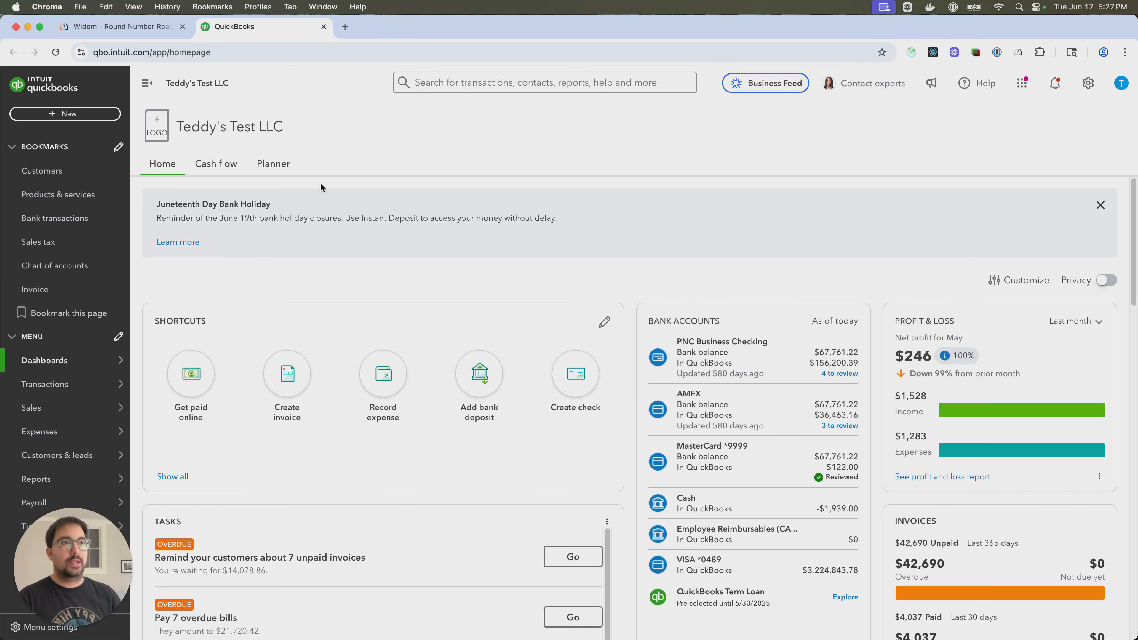
pyautogui.scroll(-3, 87, 280)
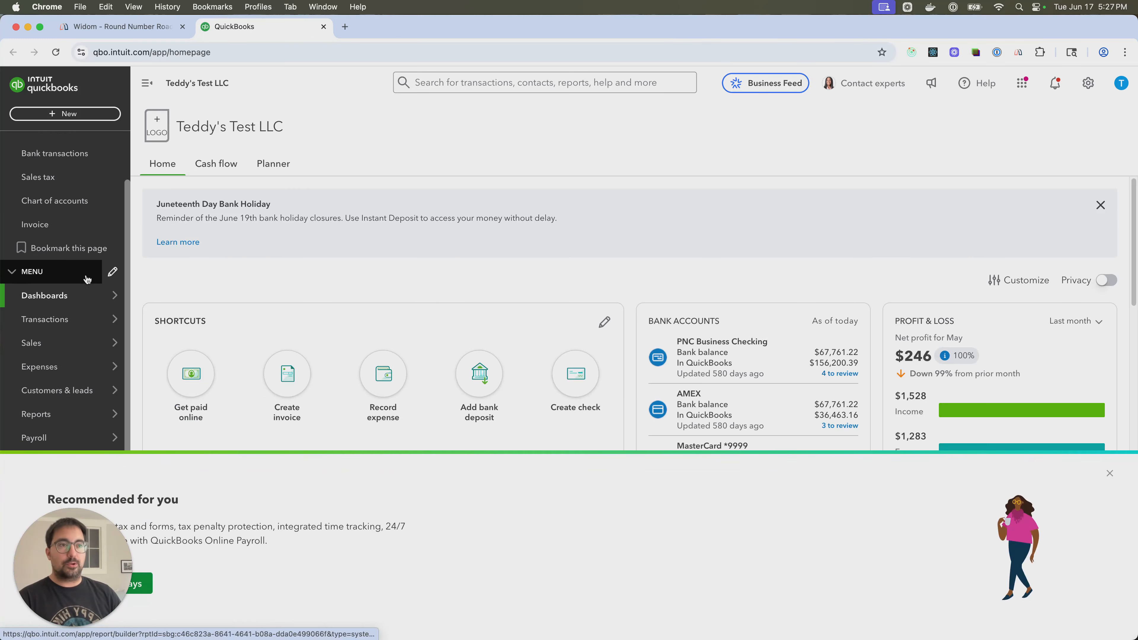
pyautogui.click(1110, 474)
pyautogui.moveTo(87, 331)
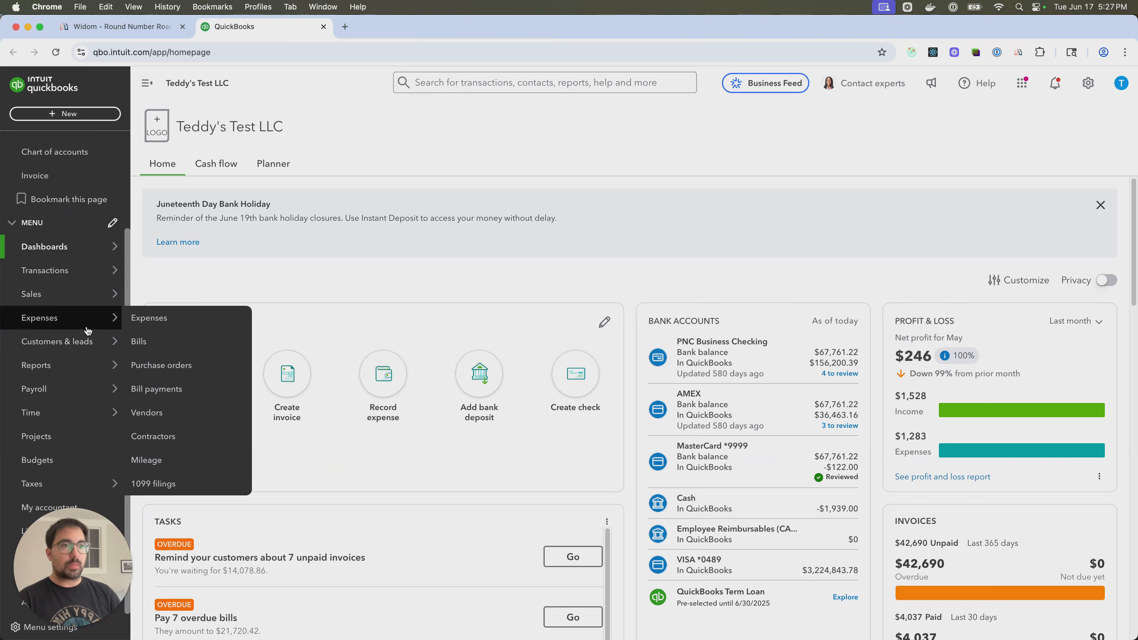
pyautogui.moveTo(85, 371)
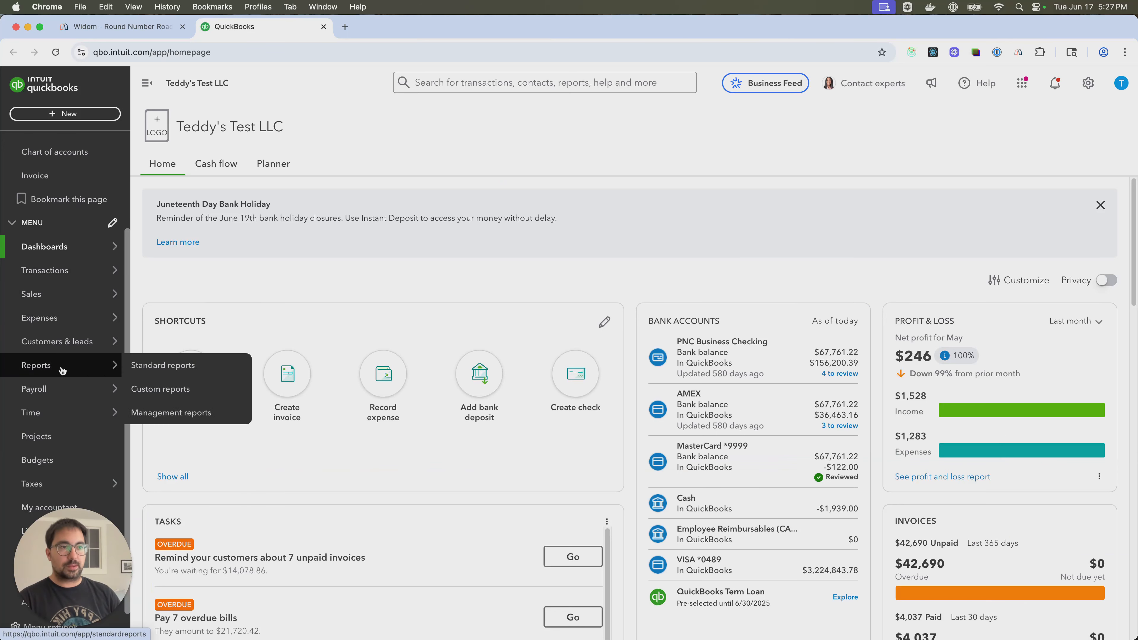
pyautogui.click(202, 372)
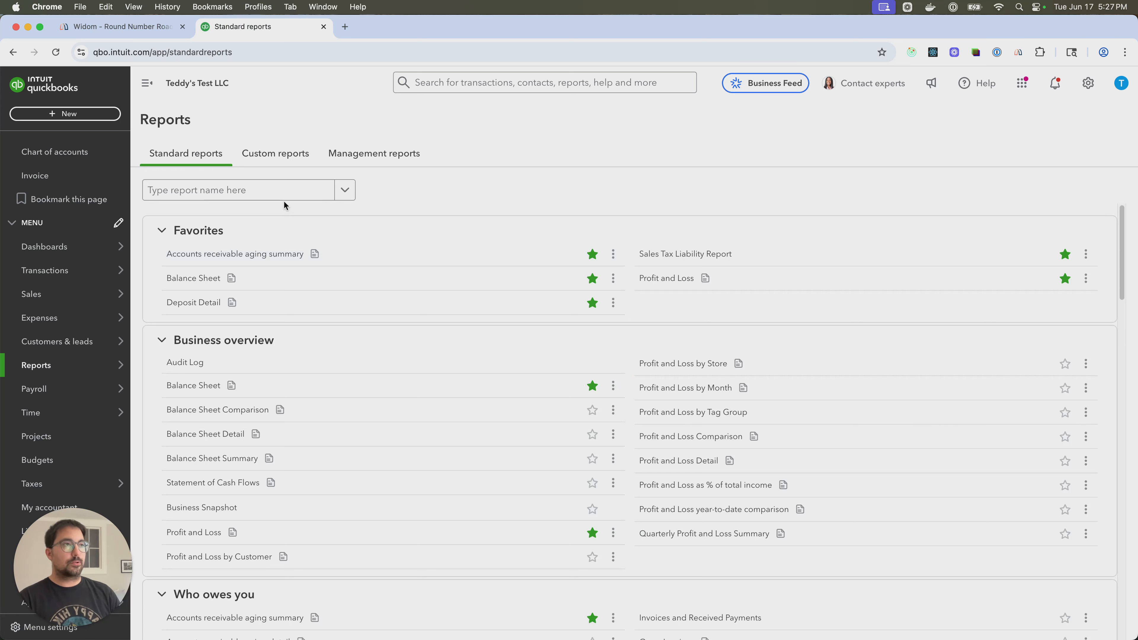
# - Search the standard reports for "Transaction Detail" and open the Transaction Detail by Account report
pyautogui.click(279, 190)
pyautogui.write('Transaction Detail')
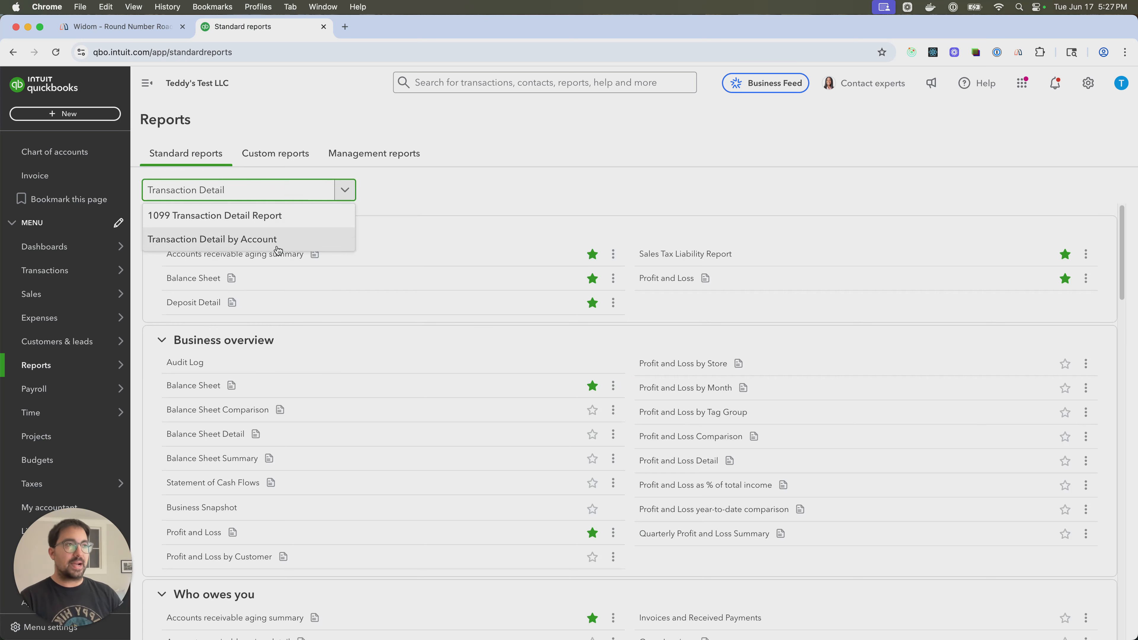
pyautogui.click(225, 239)
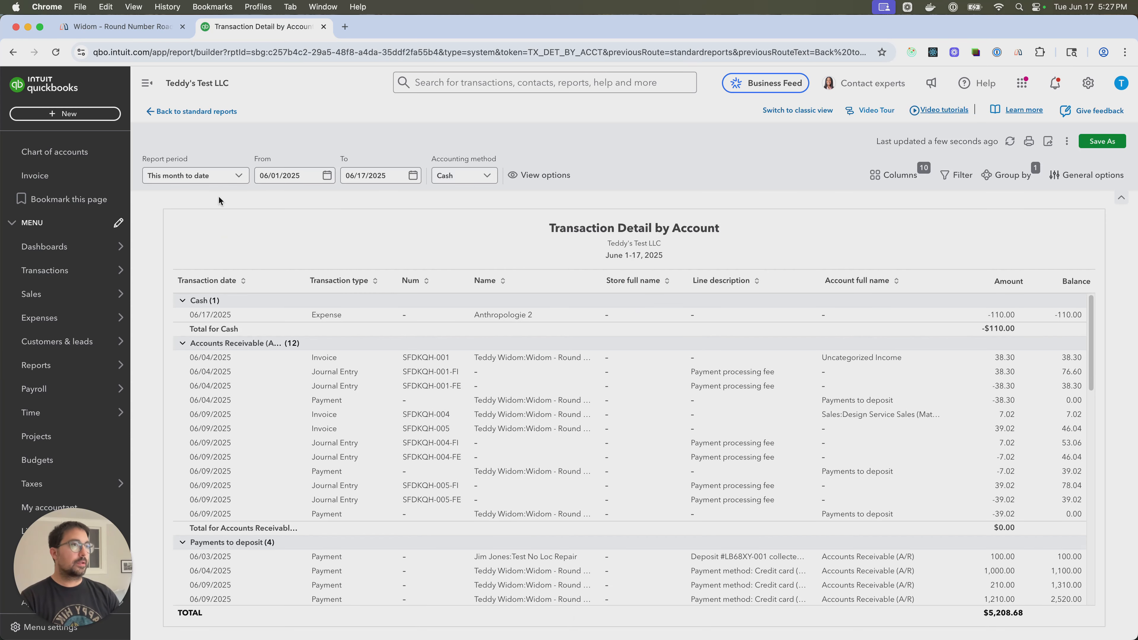
# - Set the period of the Transaction Detail by Account report to Last year
pyautogui.click(217, 177)
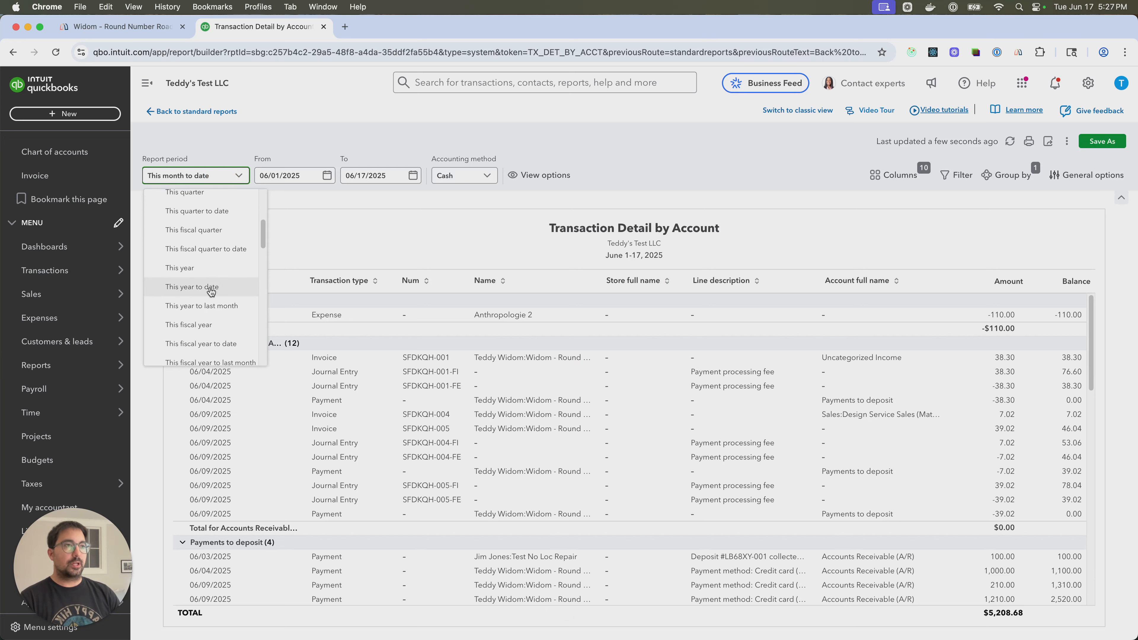
pyautogui.scroll(-5, 210, 292)
pyautogui.scroll(-8, 199, 310)
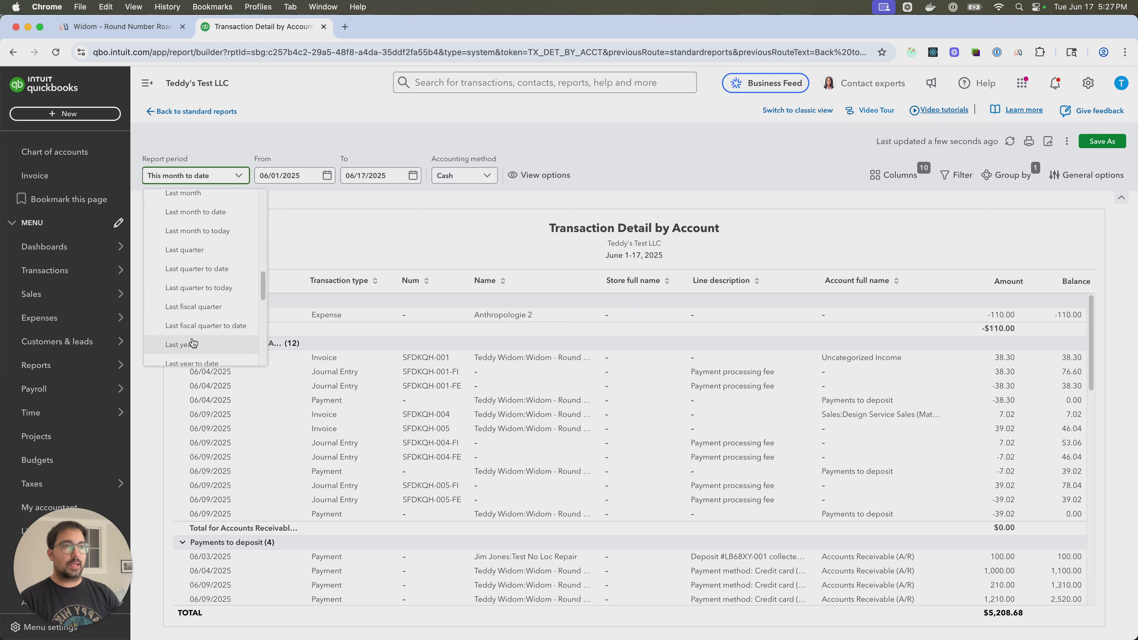
pyautogui.click(193, 353)
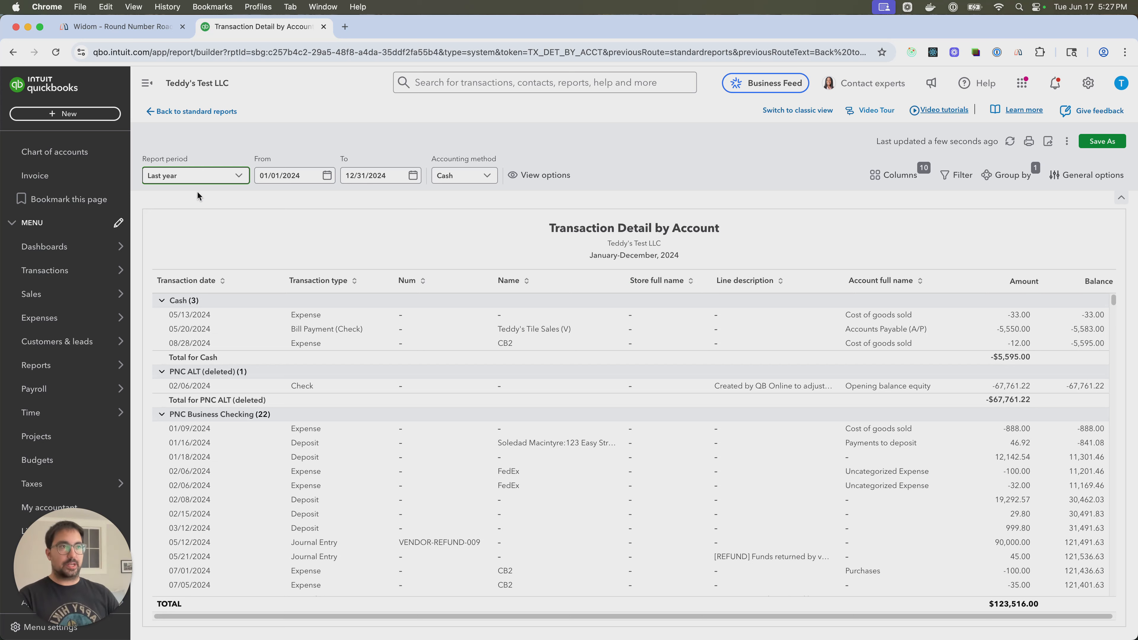
# - Filter the Transaction Detail by Account report to Product/Service equals Tax paid to vendor (Materio)
pyautogui.click(198, 192)
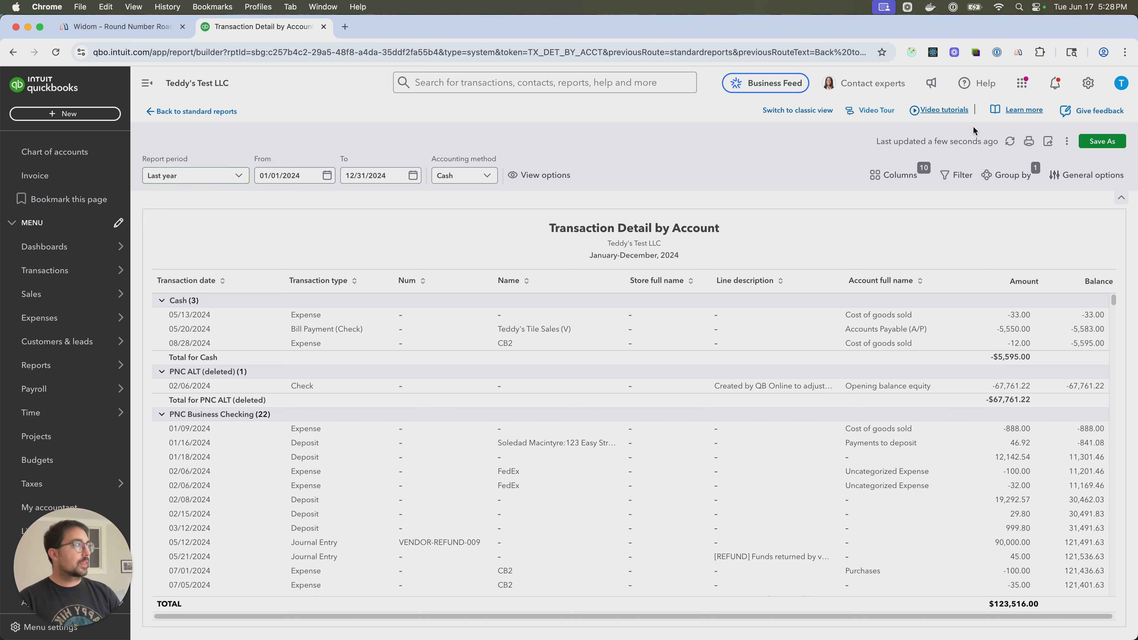
pyautogui.click(958, 176)
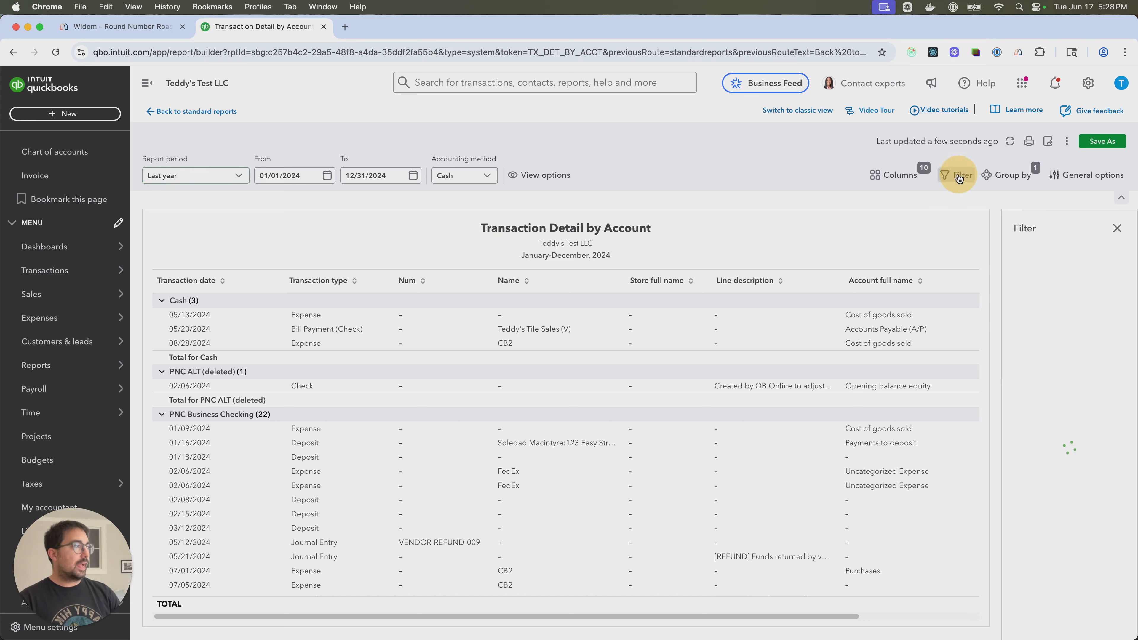
pyautogui.click(961, 283)
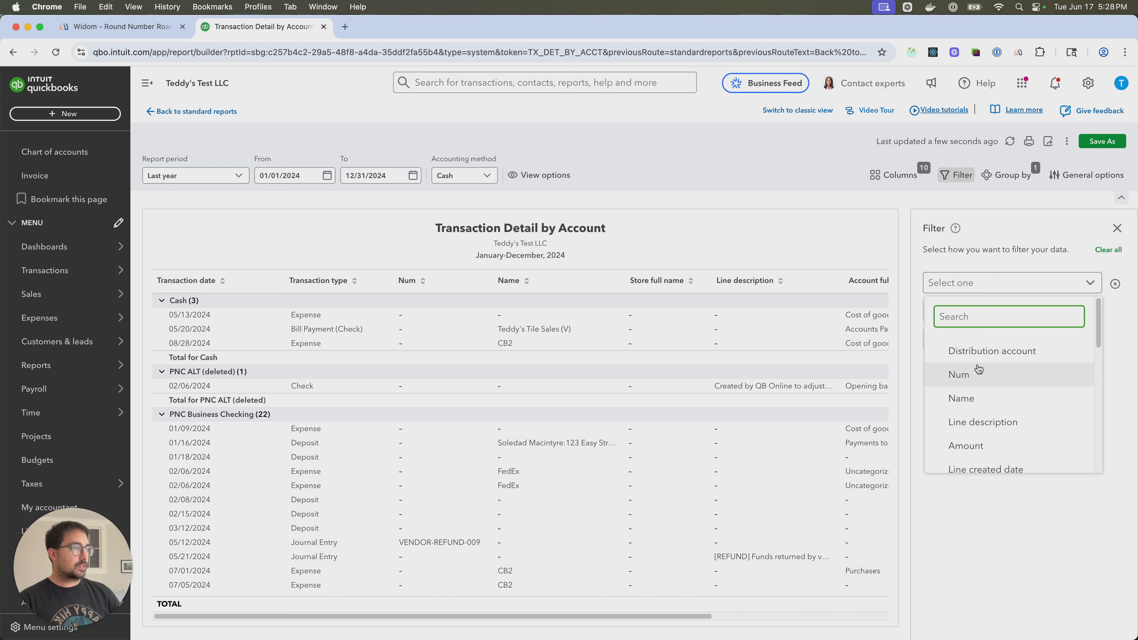
pyautogui.write('Produ')
pyautogui.click(972, 350)
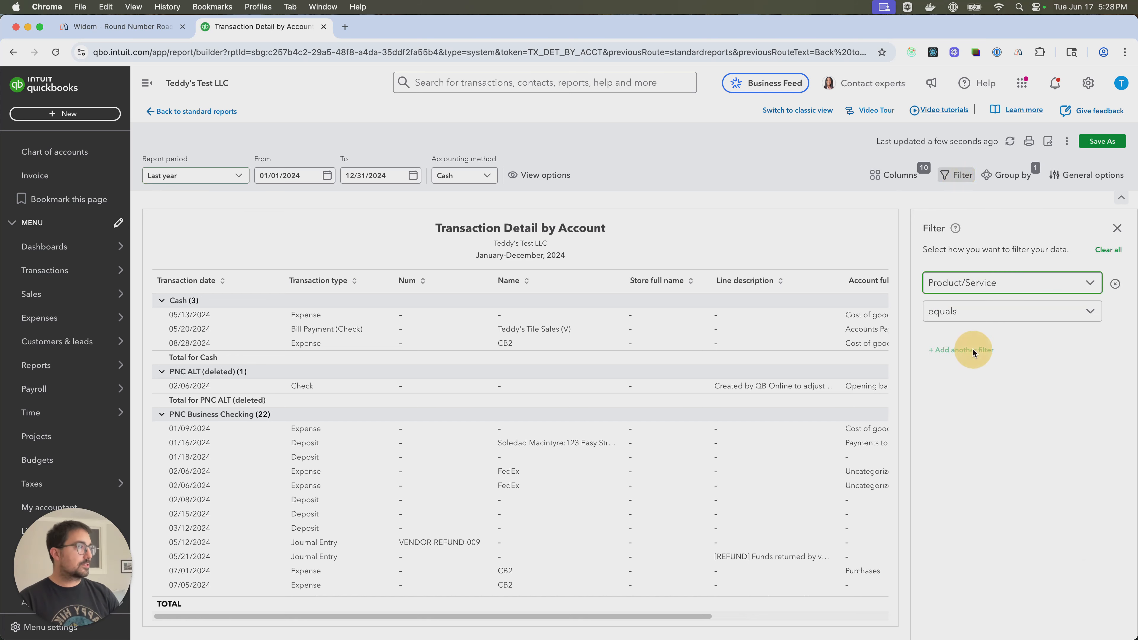
pyautogui.click(977, 345)
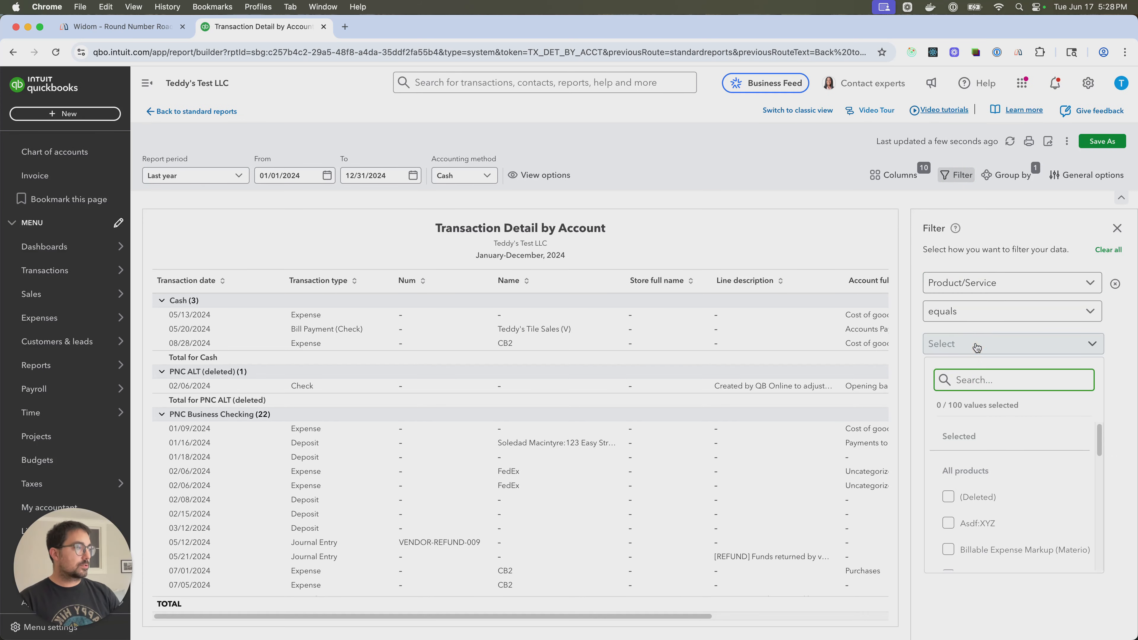
pyautogui.write('Tax')
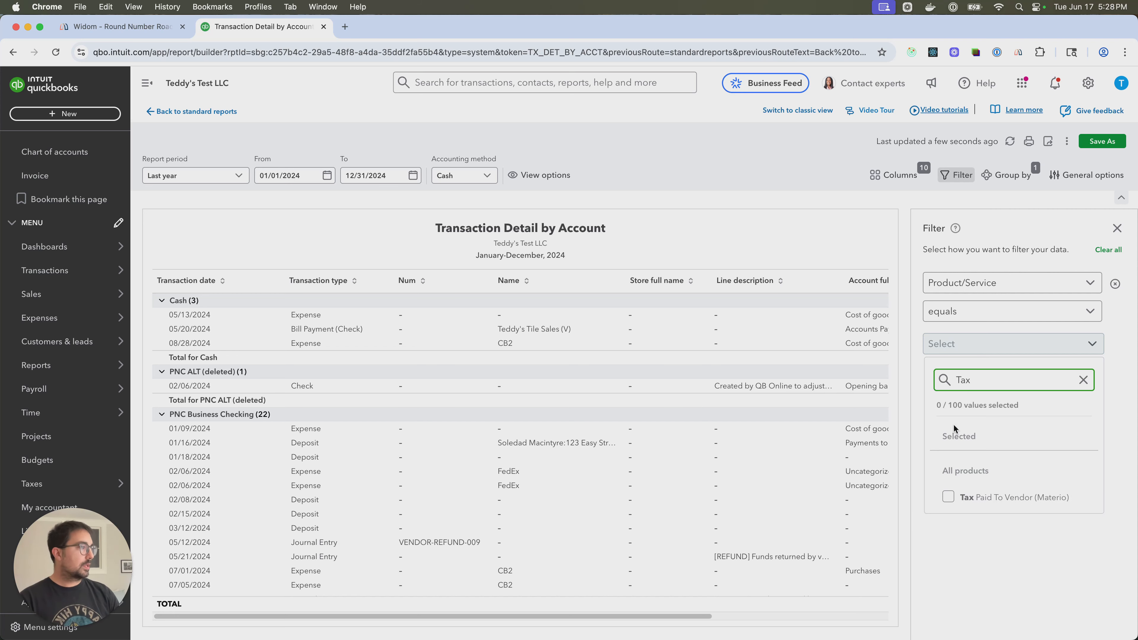
pyautogui.click(948, 497)
pyautogui.click(991, 591)
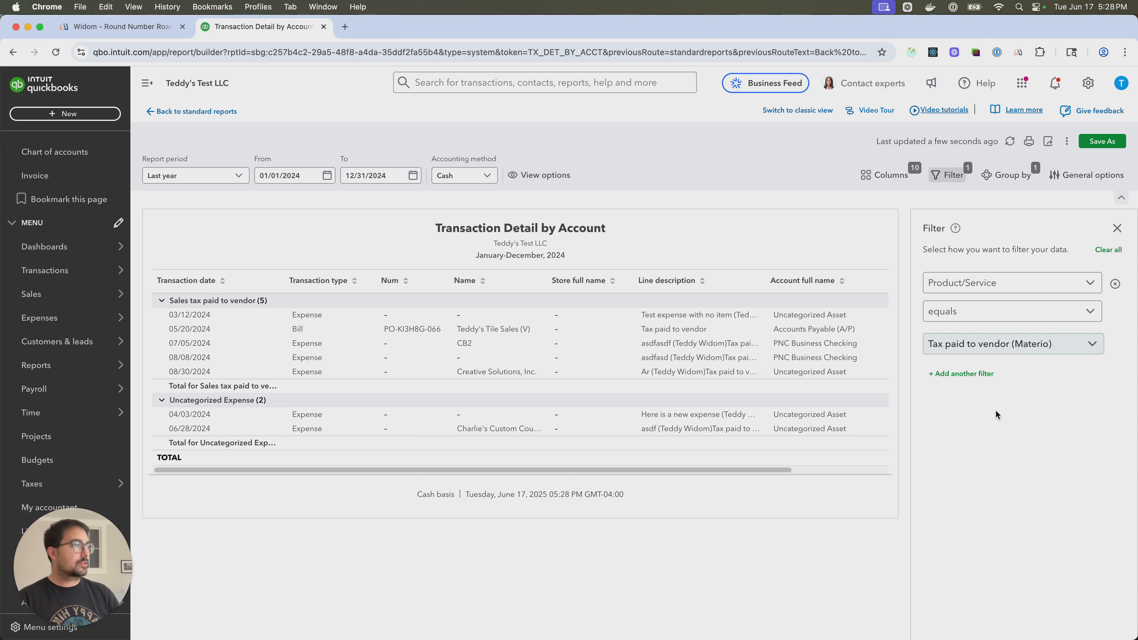
# - Replace the report's distribution account grouping with grouping by Customer (with sub-customers)
pyautogui.click(1008, 179)
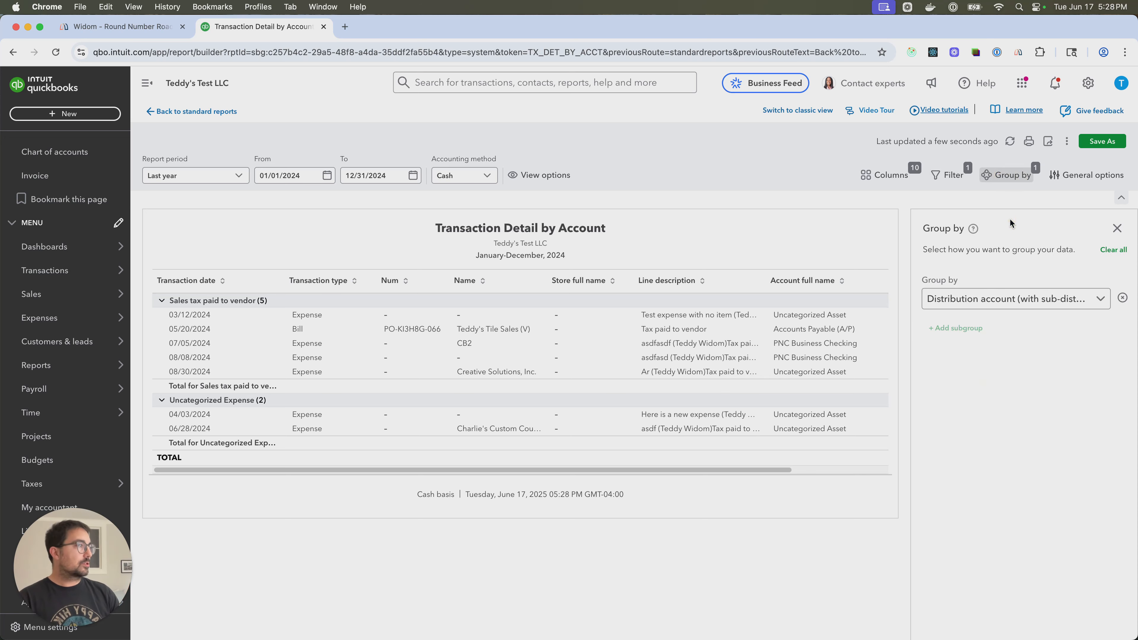
pyautogui.click(1122, 298)
pyautogui.click(1000, 310)
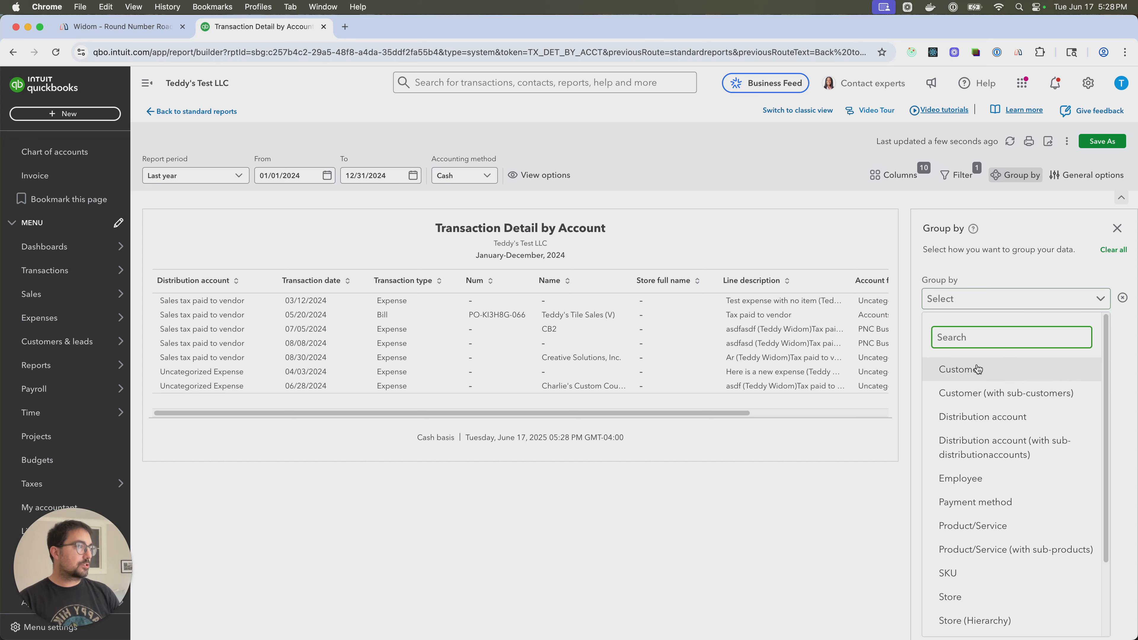
pyautogui.click(986, 394)
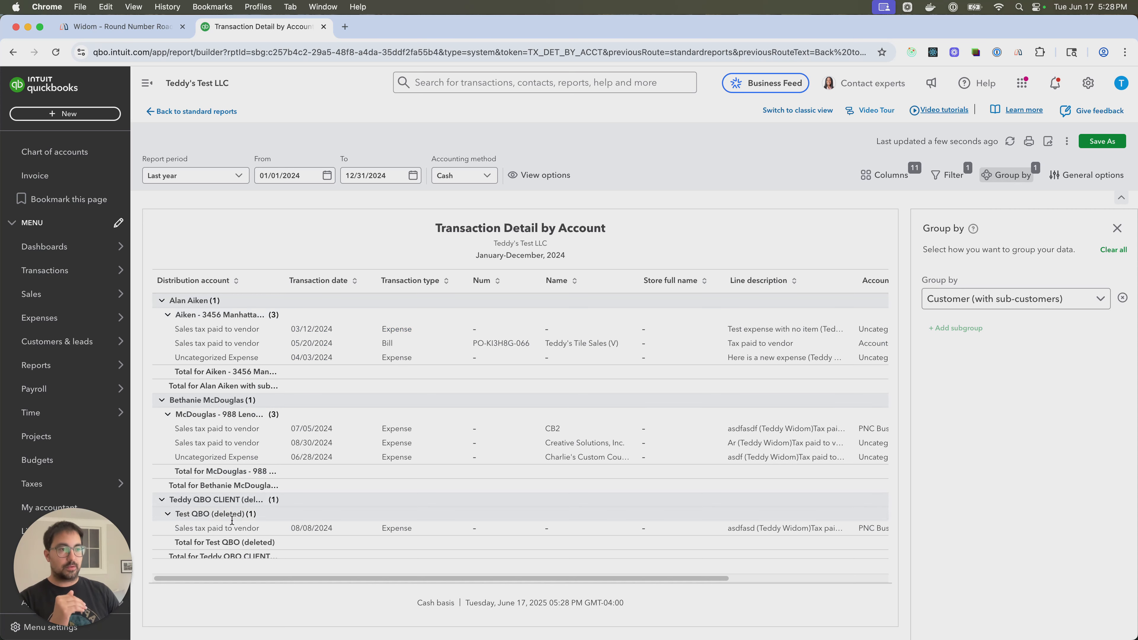
# - Review the tax amounts, the subtotals for each customer and project, and the report's overall total
pyautogui.moveTo(443, 578); pyautogui.dragTo(702, 589)
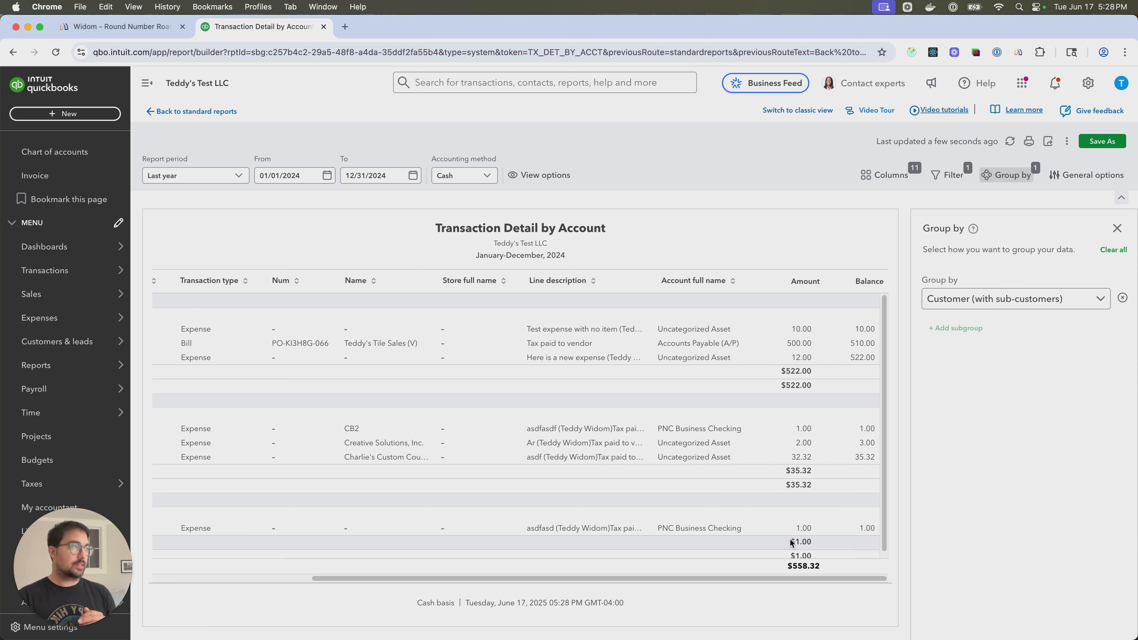
pyautogui.scroll(-1, 792, 542)
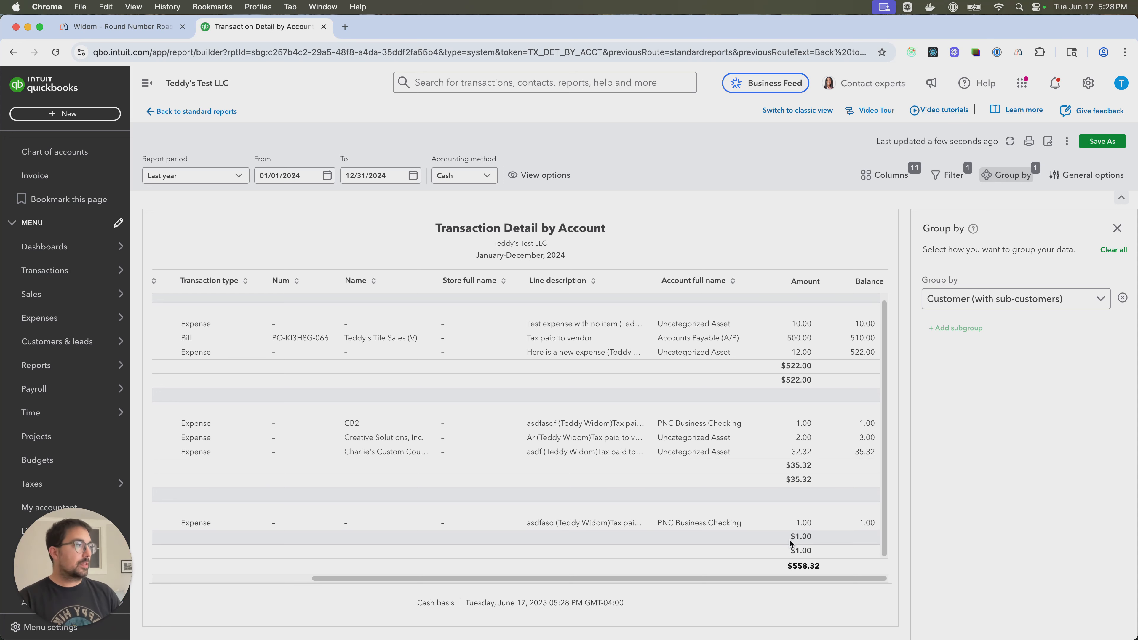
pyautogui.moveTo(780, 578); pyautogui.dragTo(522, 579)
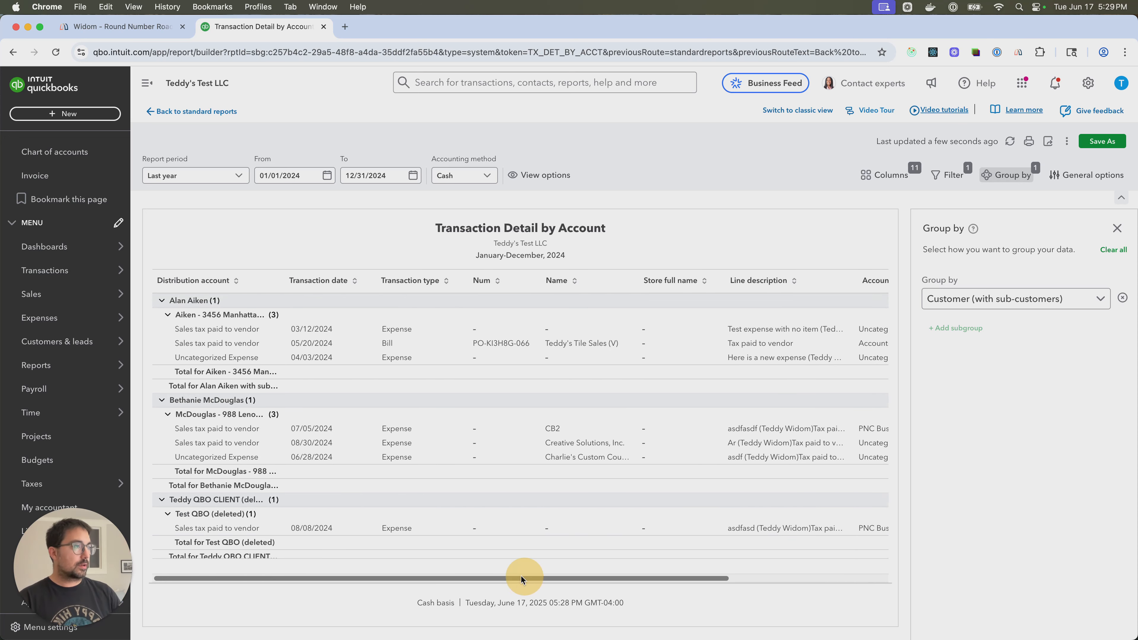